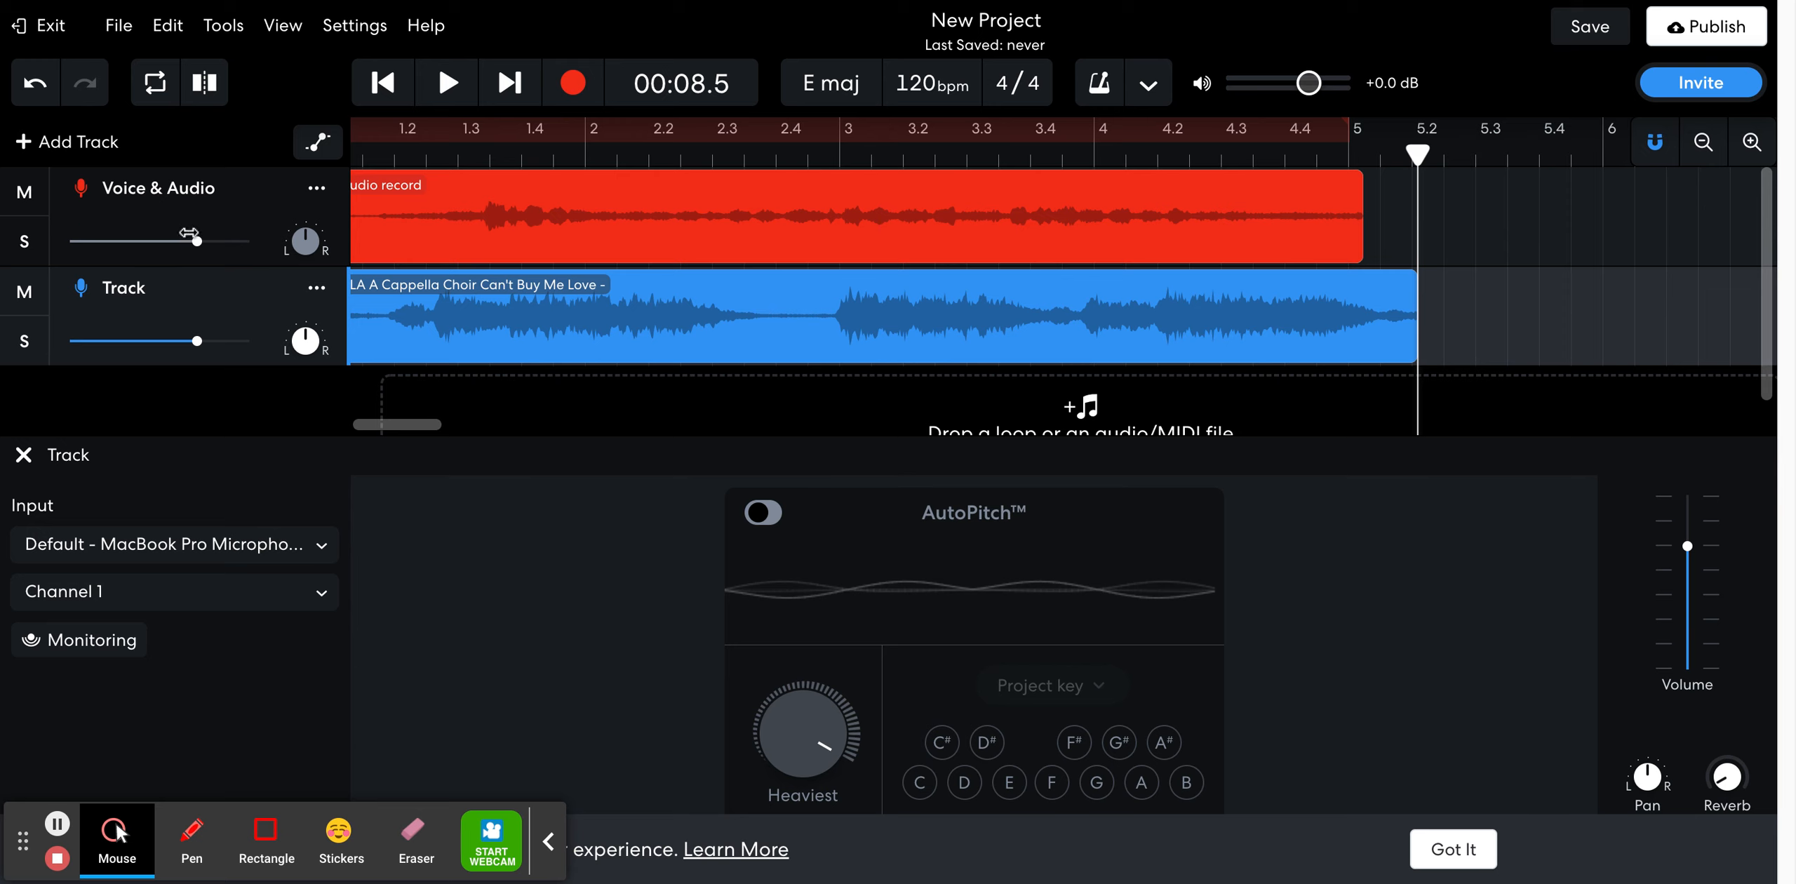
Raise the Voice & Audio track's volume close to maximum and lower the Track volume to about -5.8 dB
{"action": "left_click", "coordinate": [214, 242]}
{"action": "left_click_drag", "start_coordinate": [215, 242], "coordinate": [237, 241]}
{"action": "left_click_drag", "start_coordinate": [199, 340], "coordinate": [165, 343]}
Add four volume automation points on Track between beats 2.3 and 2.4, briefly raising the level to about -2.7 dB, then hide automation
{"action": "left_click", "coordinate": [319, 145]}
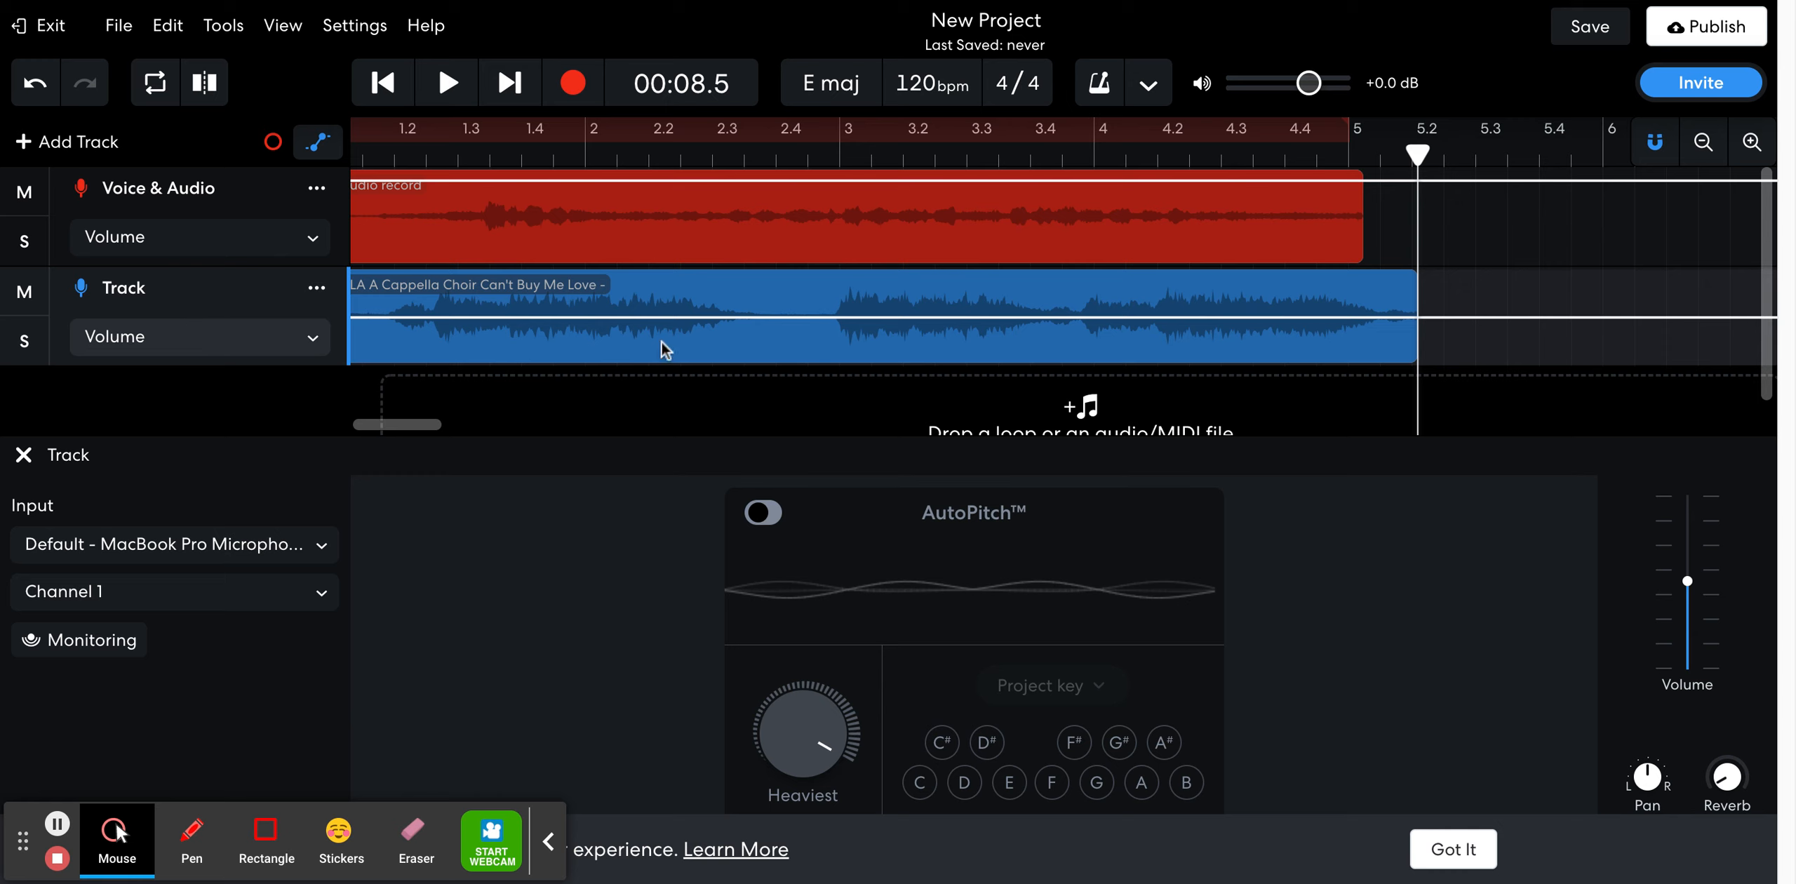
{"action": "left_click", "coordinate": [720, 317]}
{"action": "left_click", "coordinate": [754, 317]}
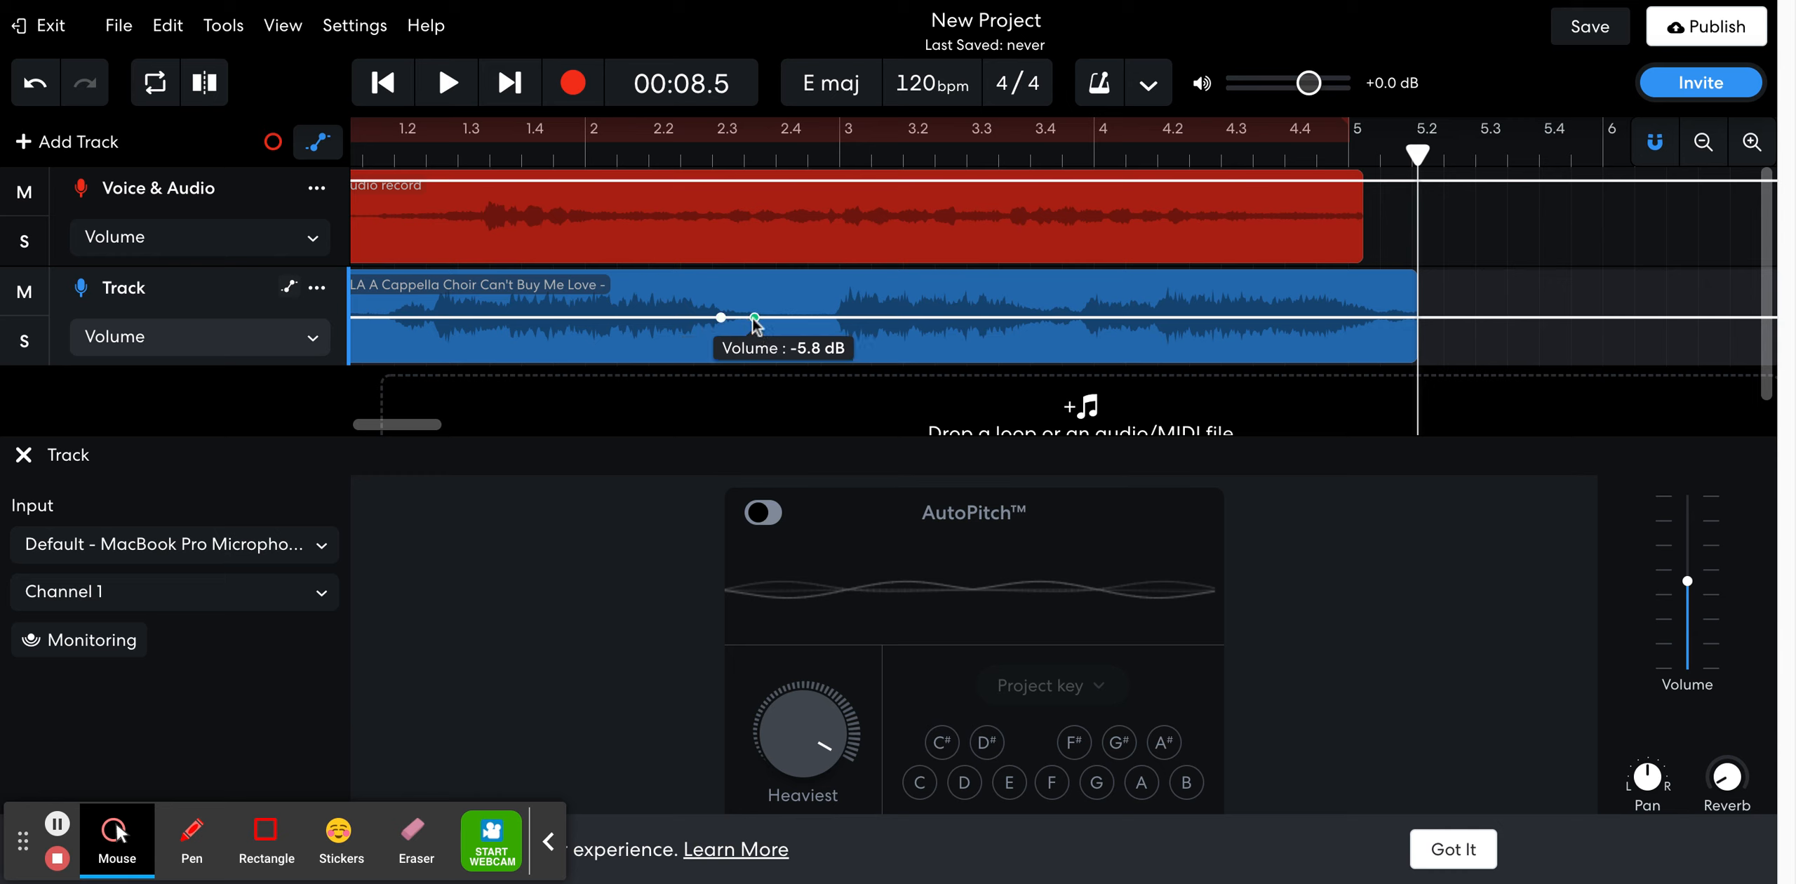
{"action": "left_click_drag", "start_coordinate": [752, 318], "coordinate": [726, 308]}
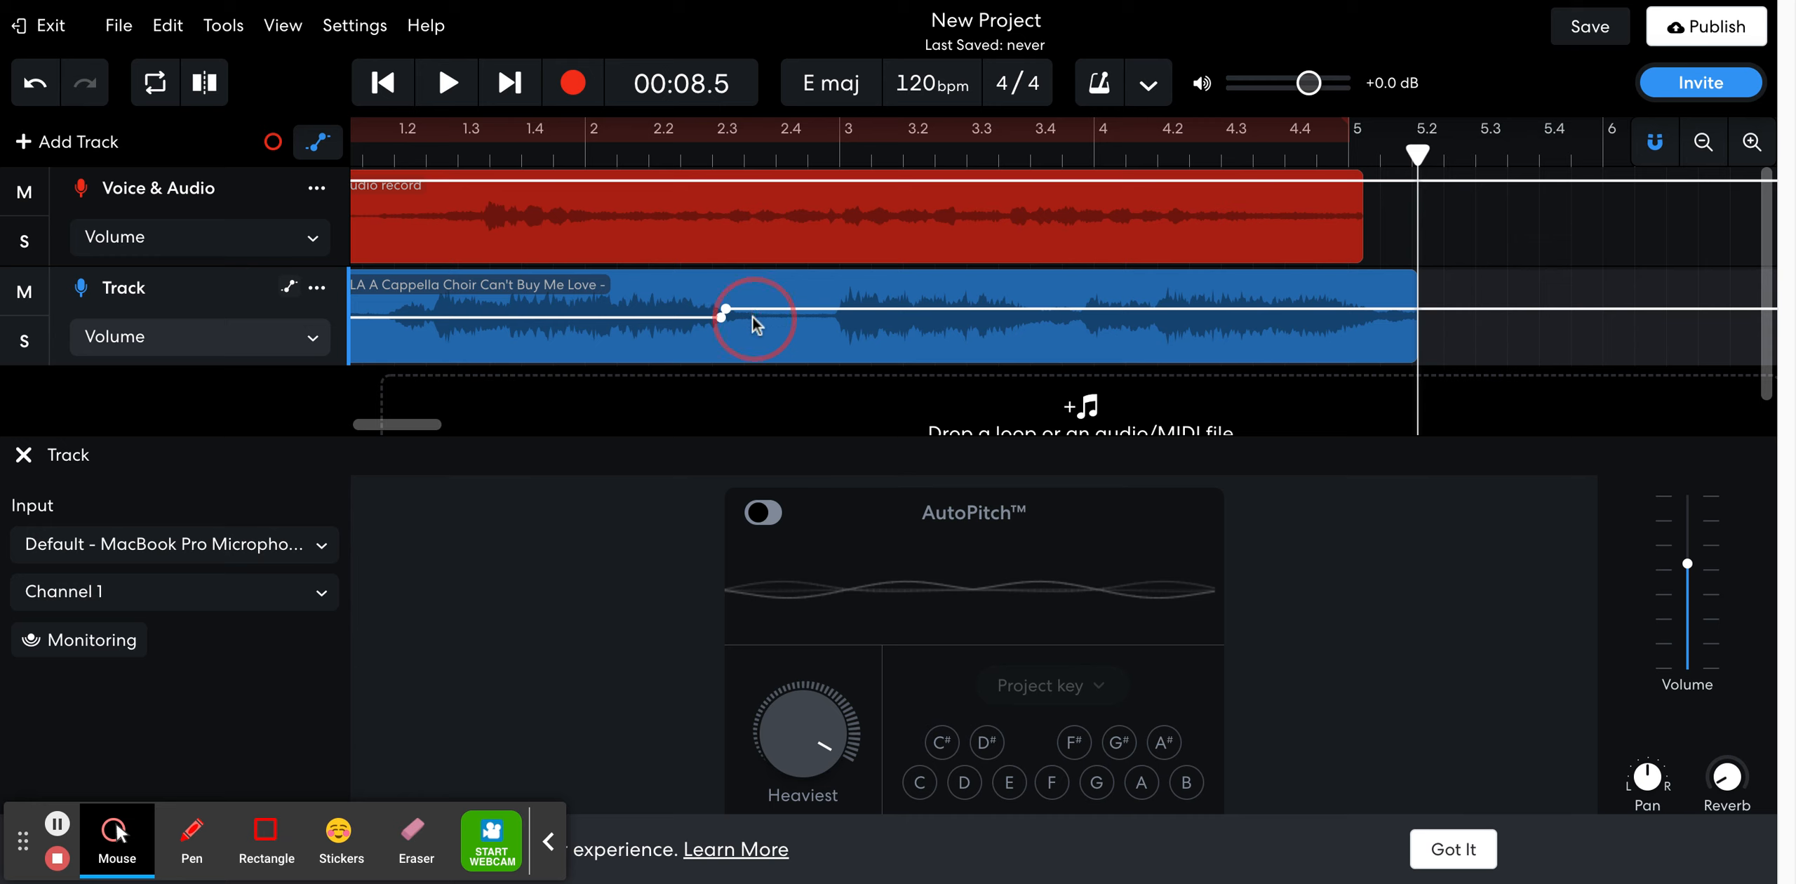
{"action": "left_click", "coordinate": [752, 316]}
{"action": "left_click", "coordinate": [768, 312]}
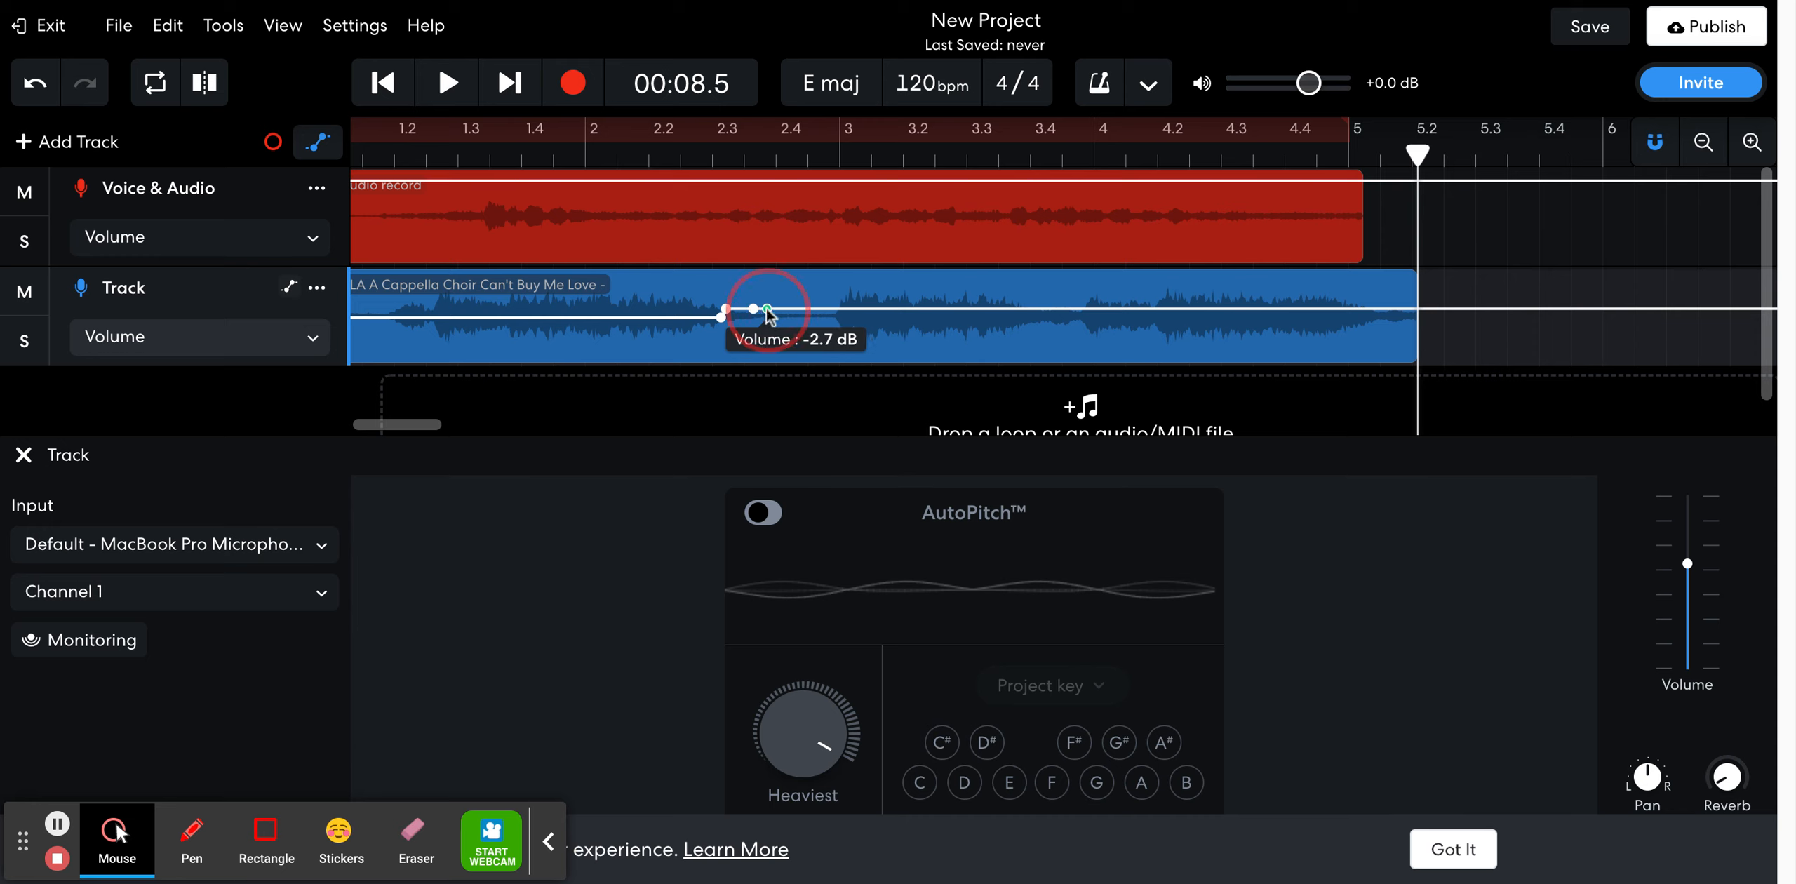
{"action": "mouse_move", "coordinate": [769, 310]}
{"action": "left_mouse_down"}
{"action": "mouse_move", "coordinate": [723, 319]}
{"action": "mouse_move", "coordinate": [768, 325]}
{"action": "left_mouse_up"}
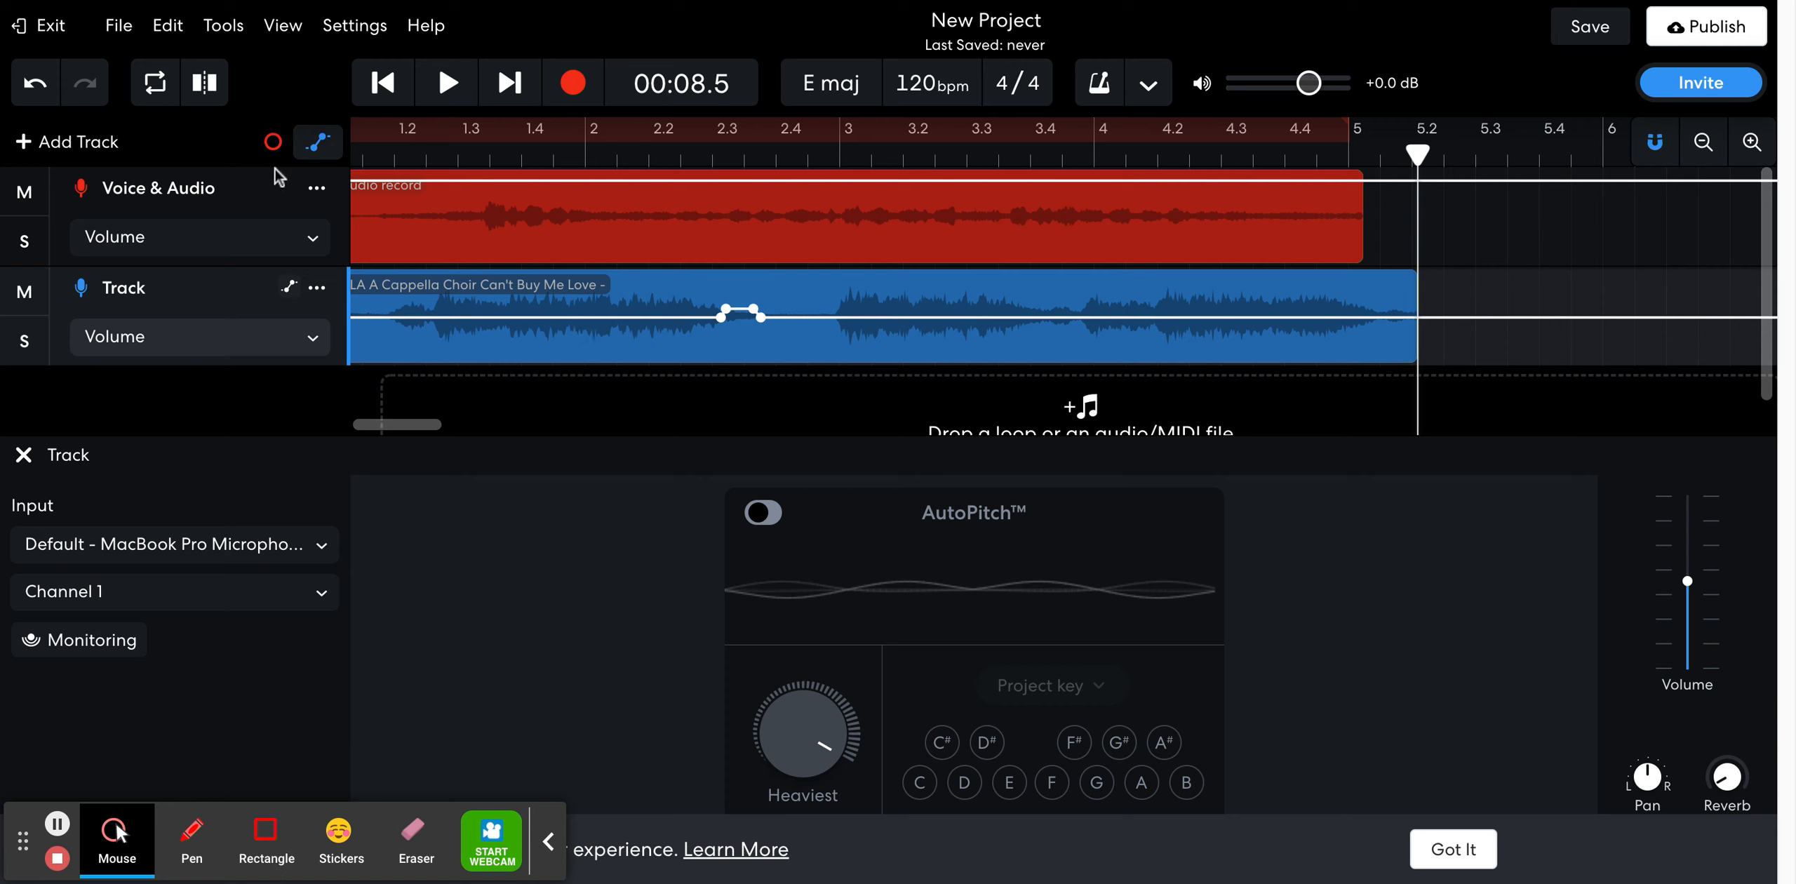
{"action": "left_click", "coordinate": [315, 143]}
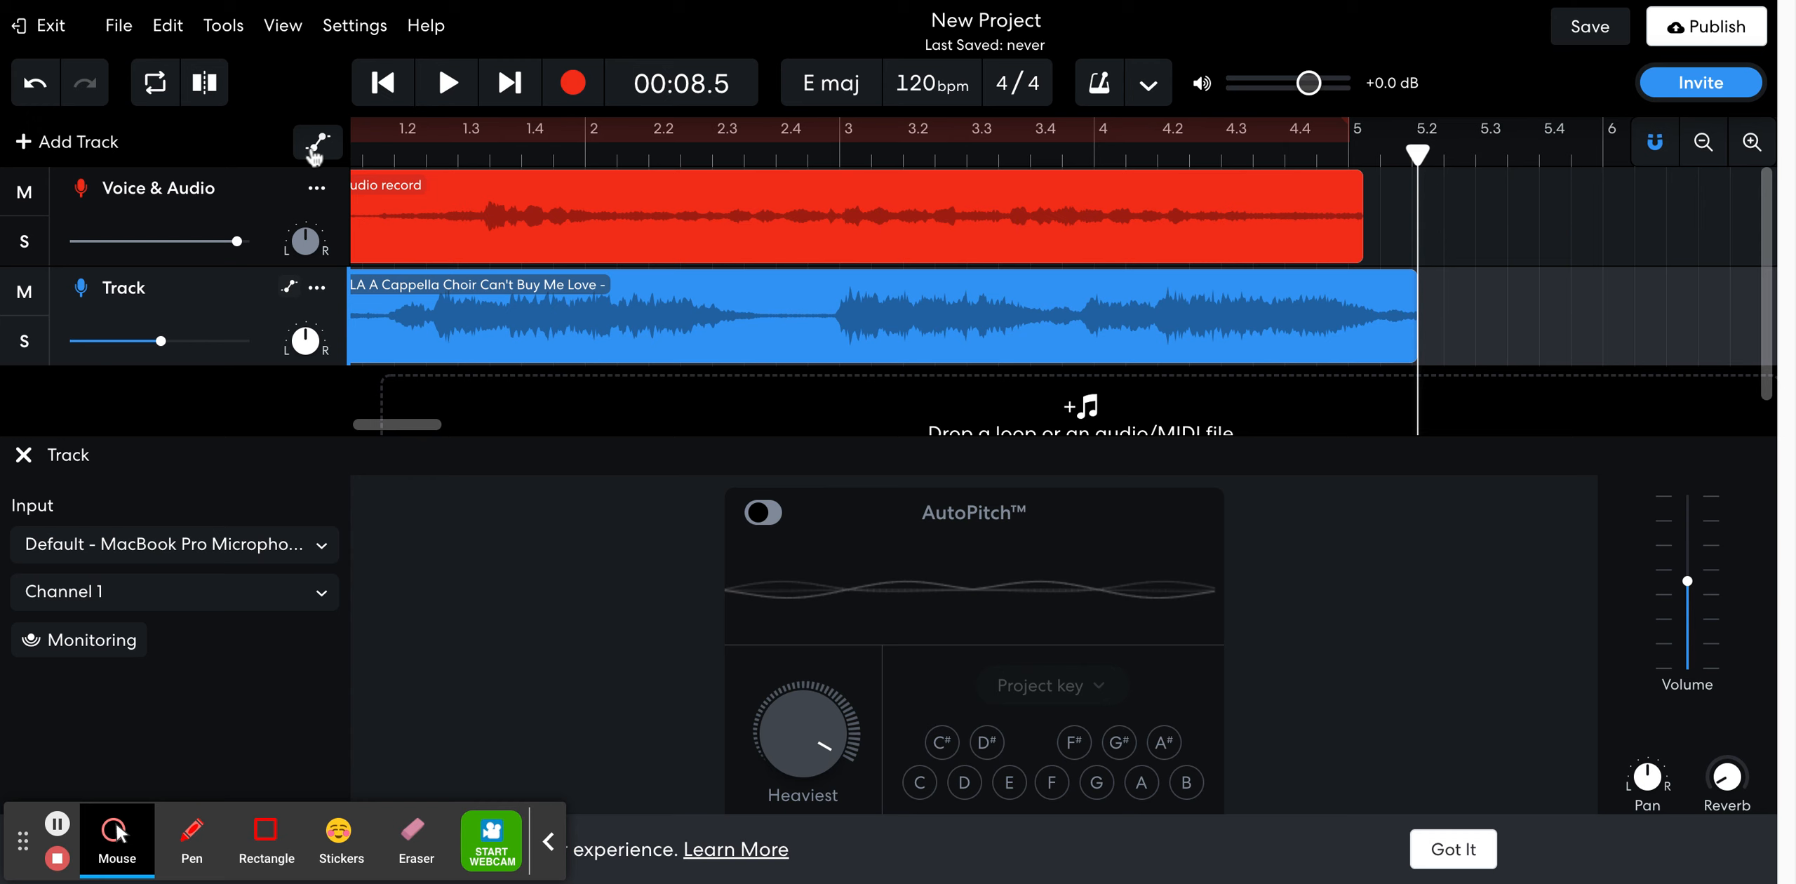
Show automation and add a volume fade-out on Voice & Audio from about beat 4.4 down to near silence at the clip's end
{"action": "left_click", "coordinate": [317, 142]}
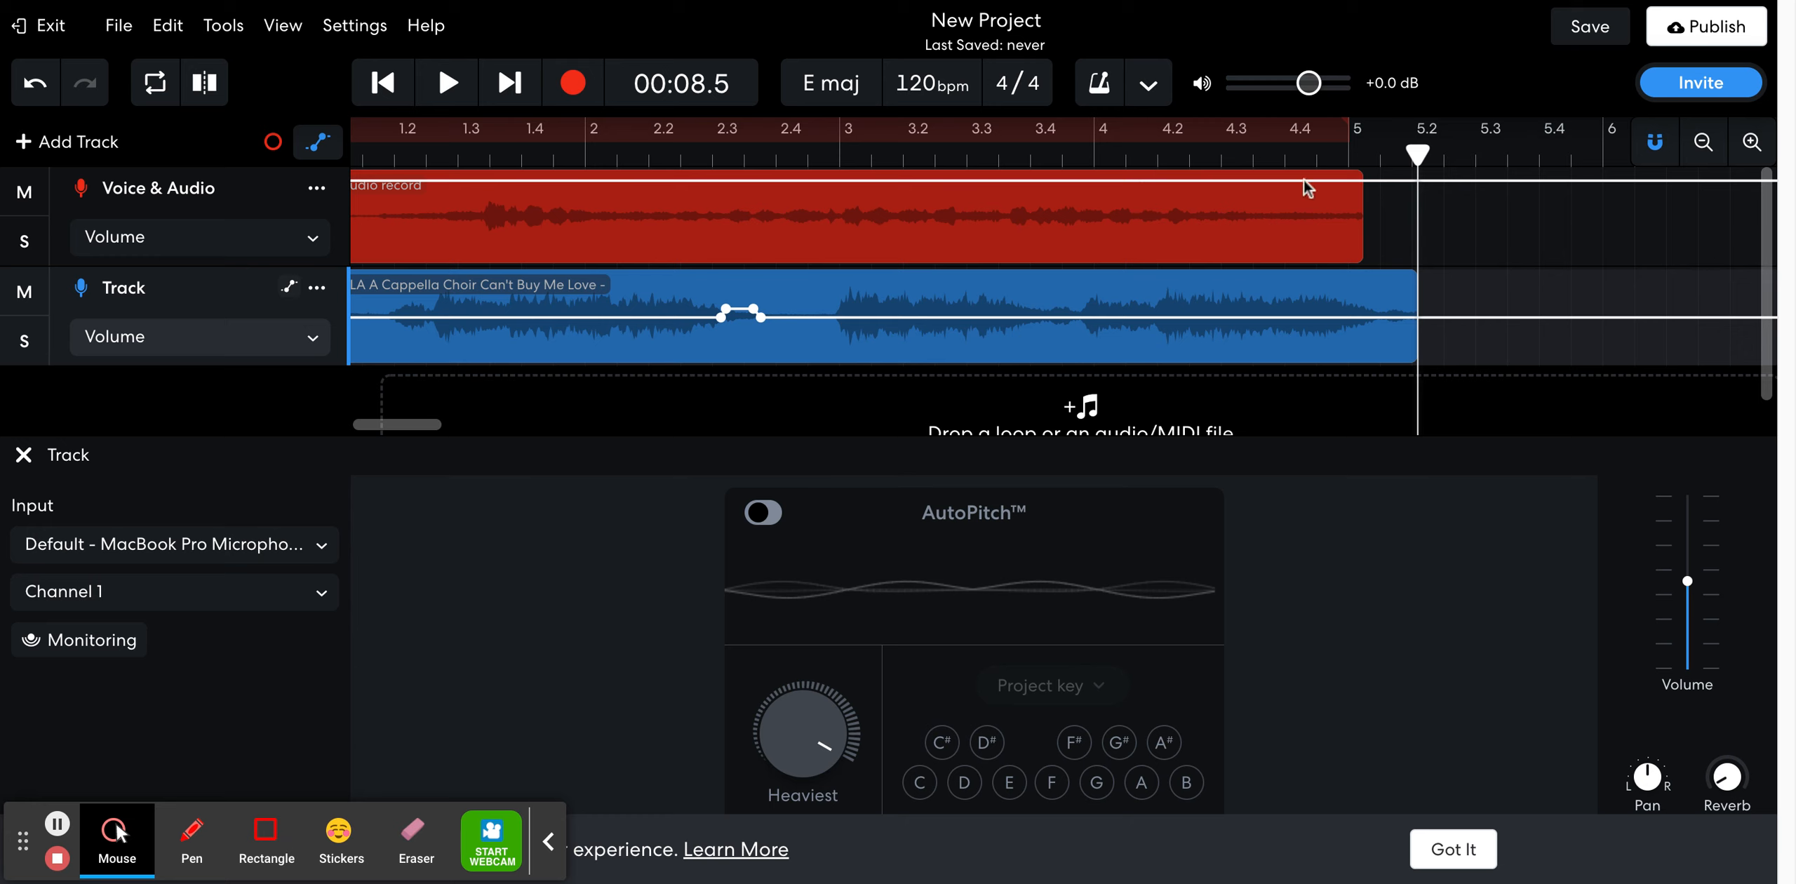
{"action": "left_click", "coordinate": [1354, 180]}
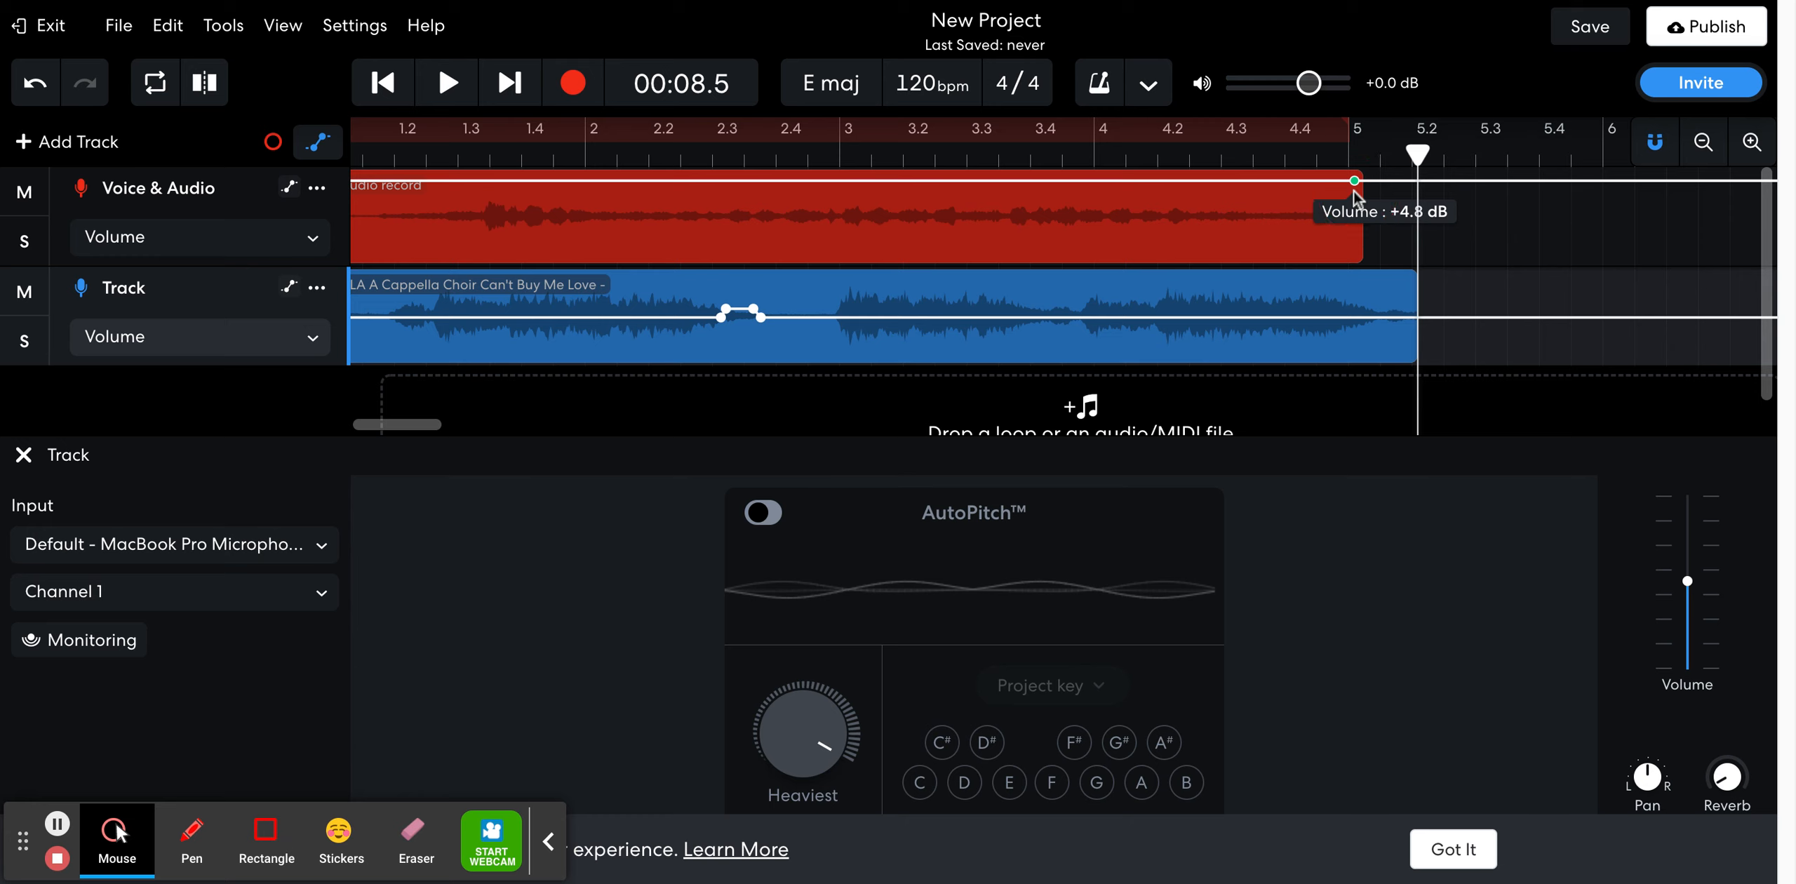
{"action": "left_click", "coordinate": [1303, 180]}
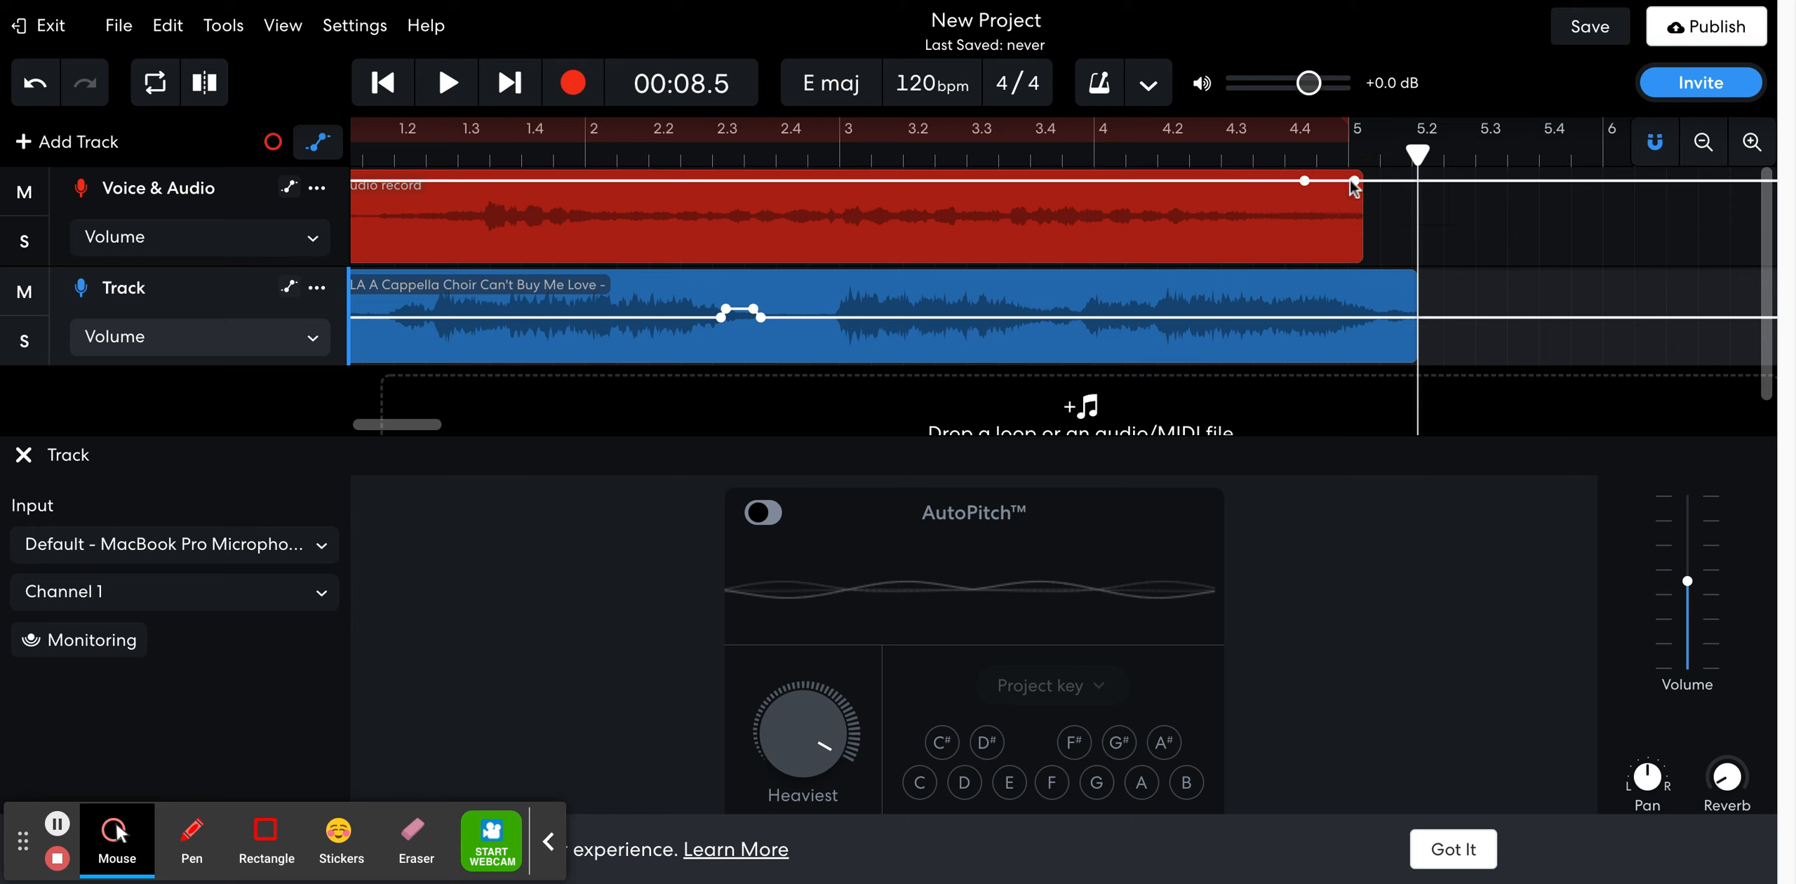
{"action": "left_click_drag", "start_coordinate": [1355, 180], "coordinate": [1362, 257]}
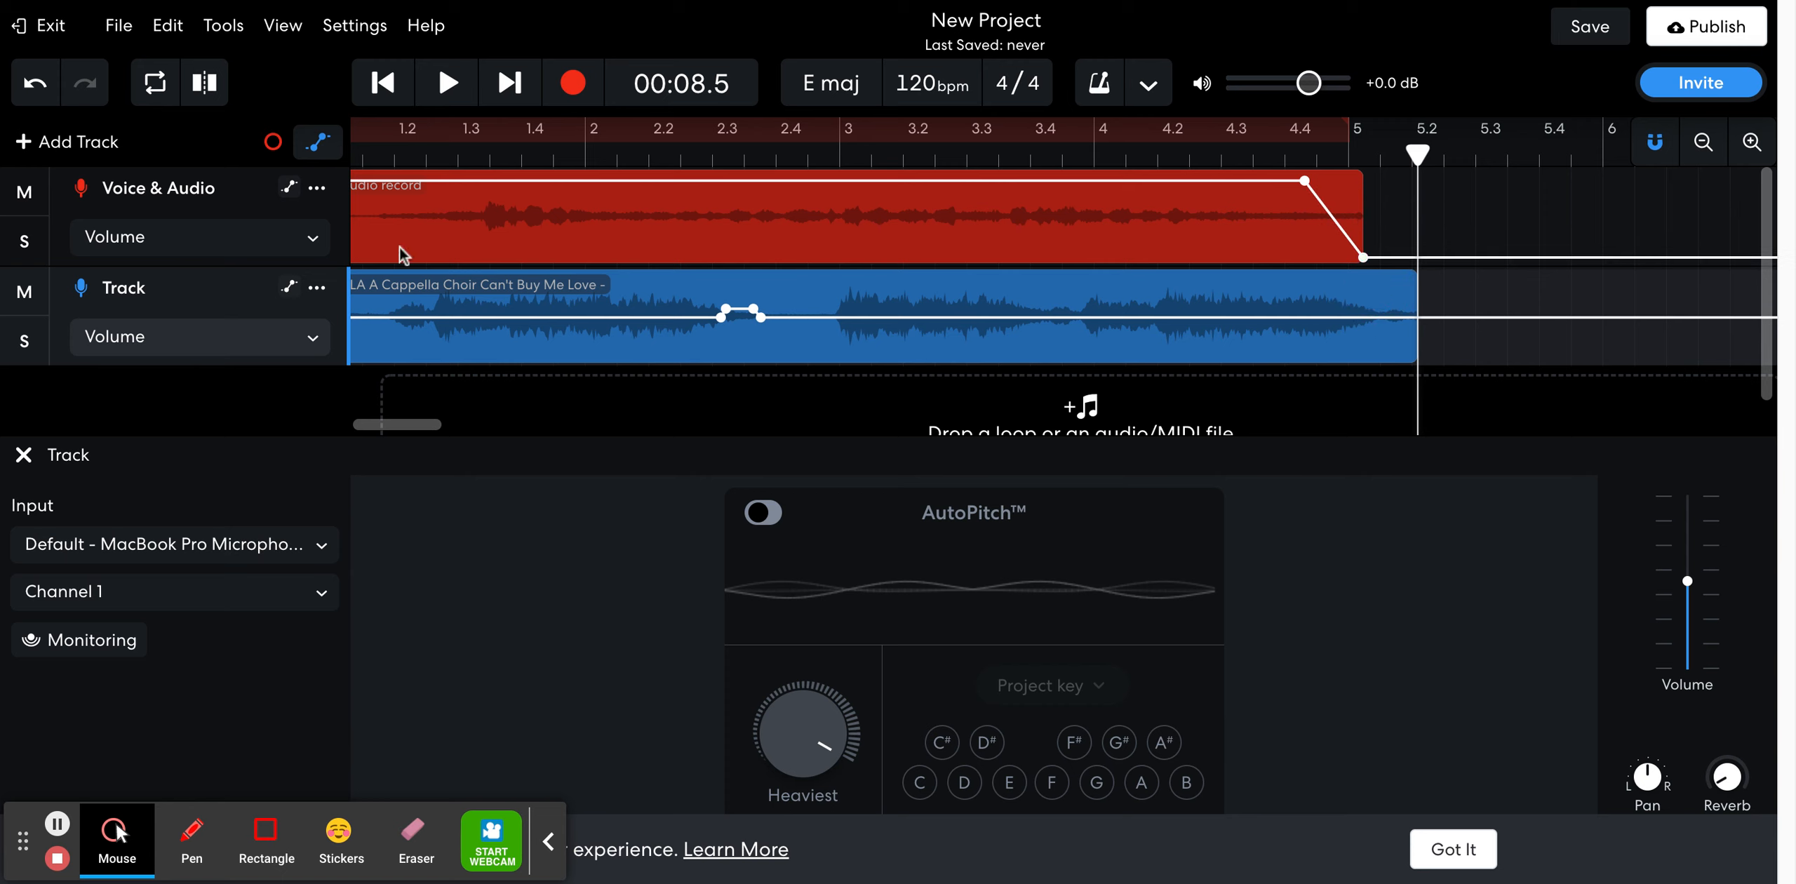
Switch the Voice & Audio automation to Pan and raise its line to the upper extreme from the start of the visible timeline
{"action": "left_click", "coordinate": [239, 246]}
{"action": "left_click", "coordinate": [150, 270]}
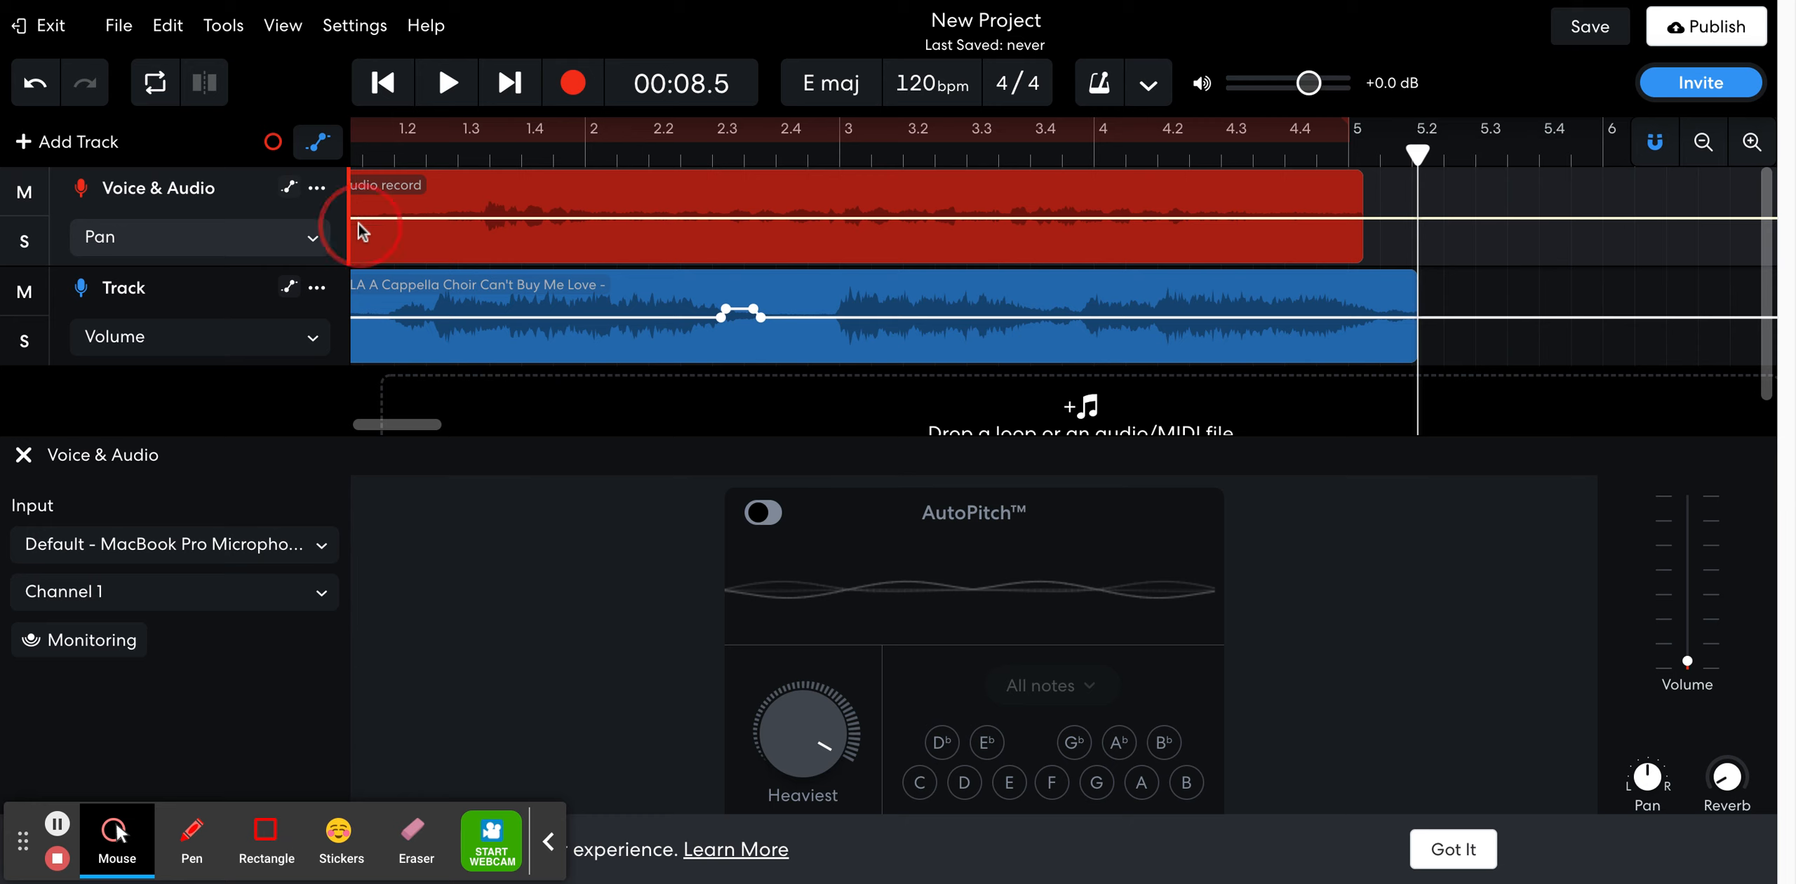
{"action": "left_click_drag", "start_coordinate": [357, 219], "coordinate": [353, 159]}
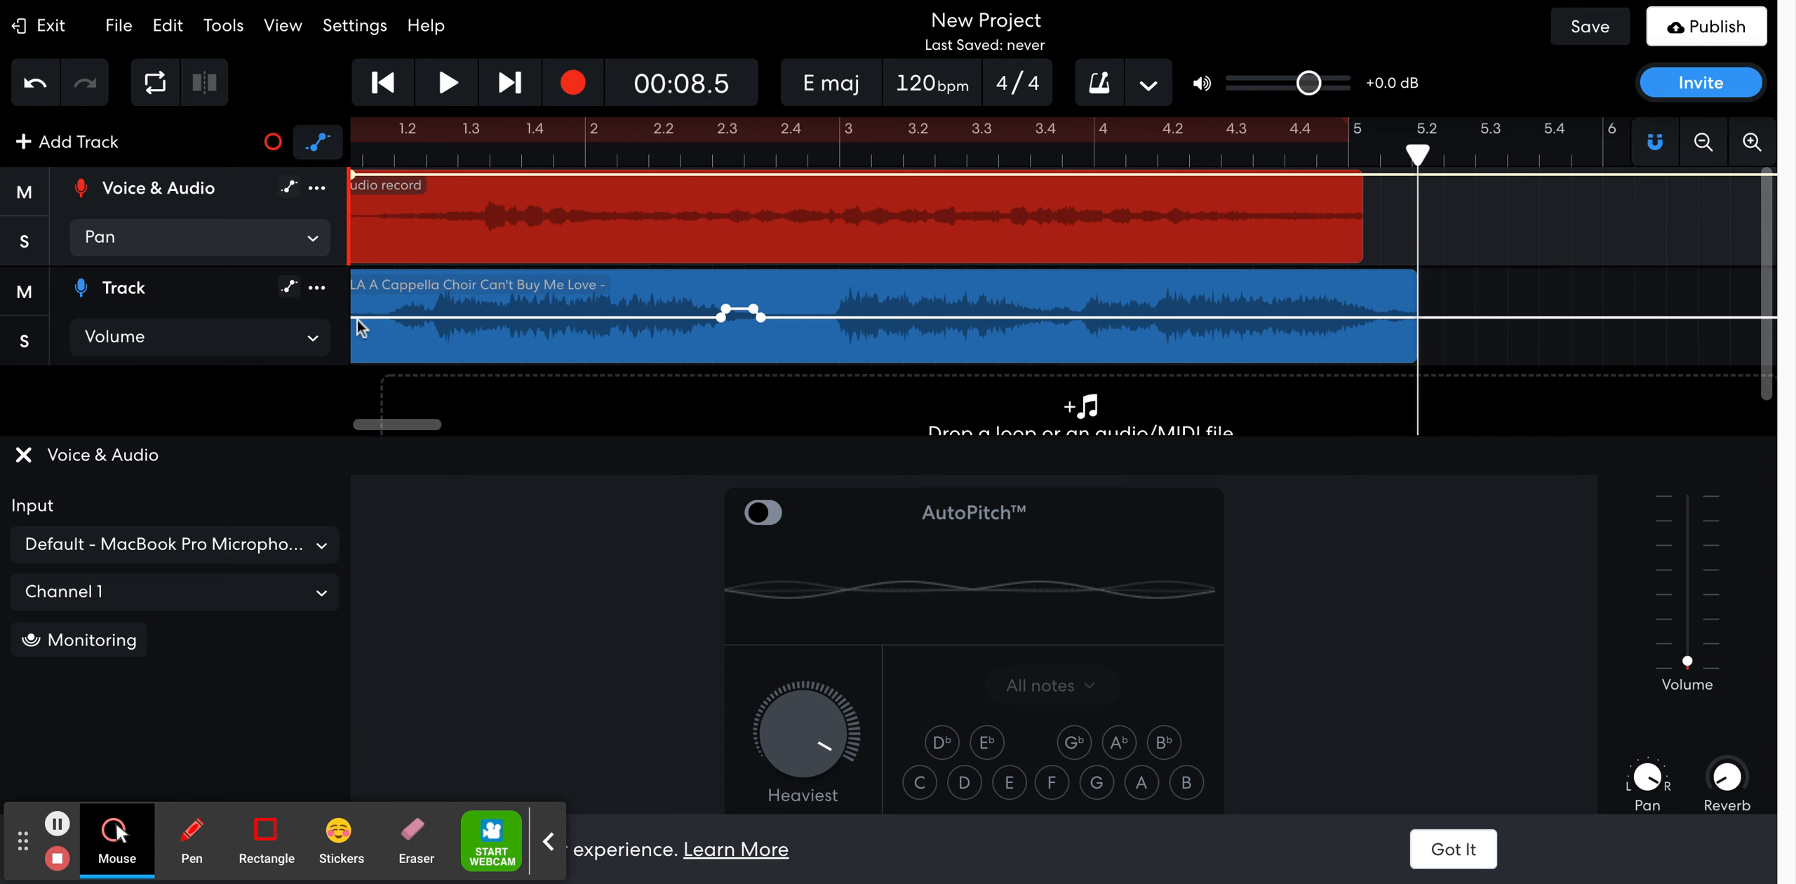
Switch the Track automation to Pan and lower its line to the lower extreme, opposite to Voice & Audio
{"action": "left_click", "coordinate": [221, 343]}
{"action": "left_click", "coordinate": [203, 385]}
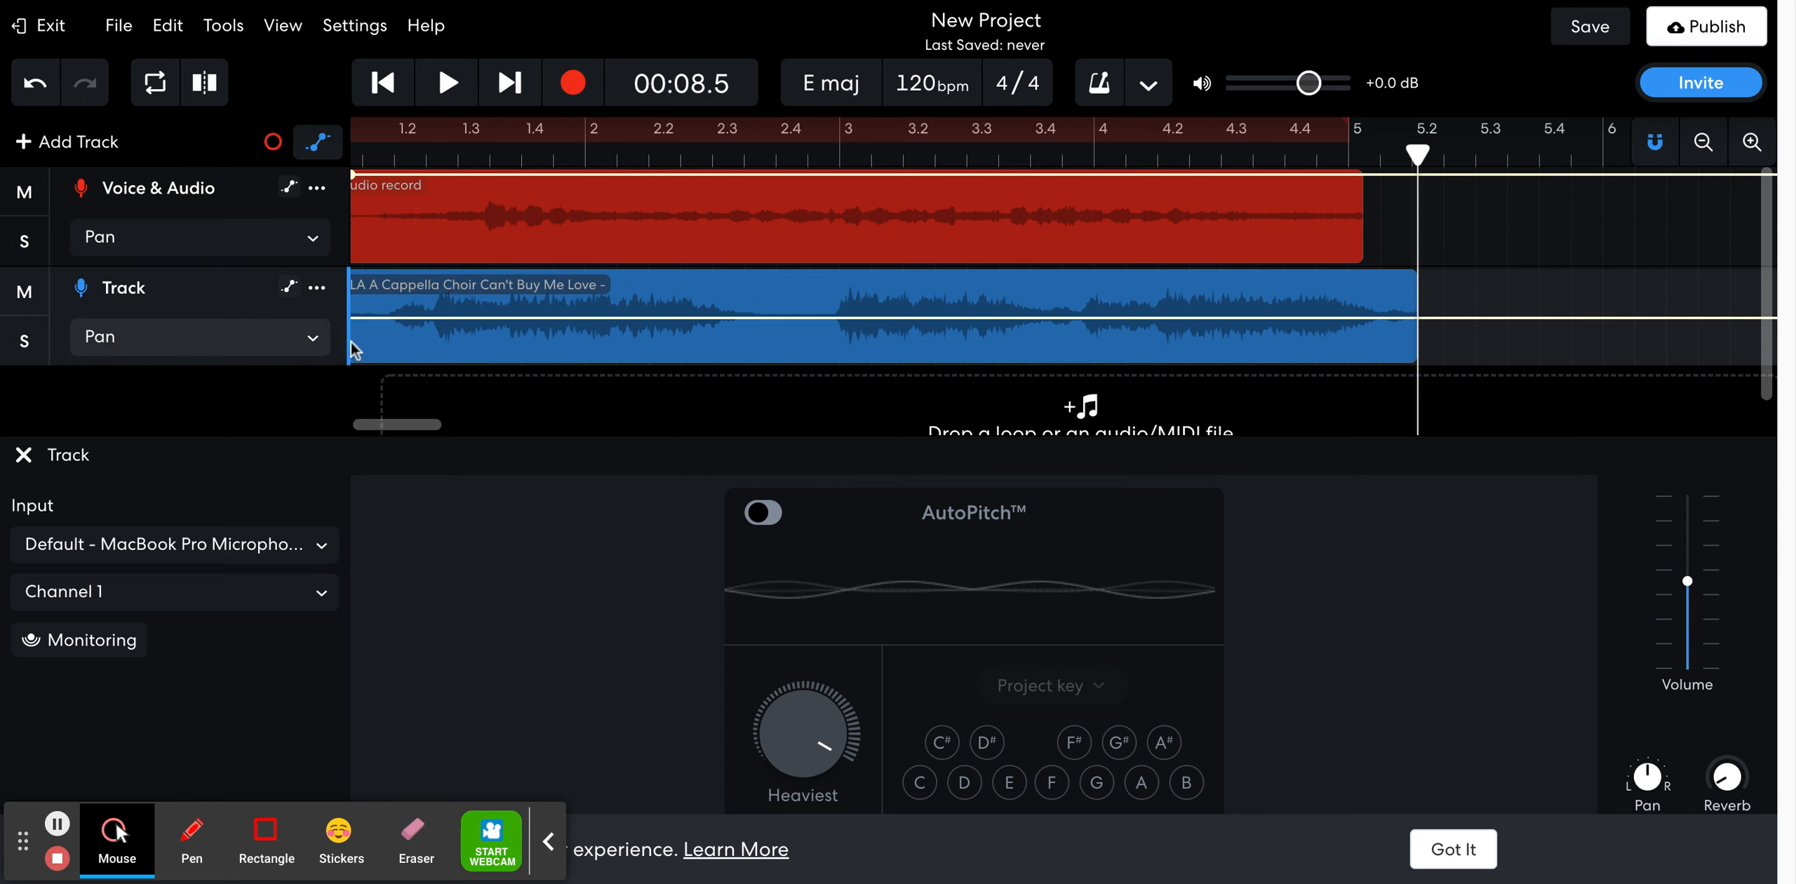
{"action": "left_click_drag", "start_coordinate": [353, 322], "coordinate": [354, 372]}
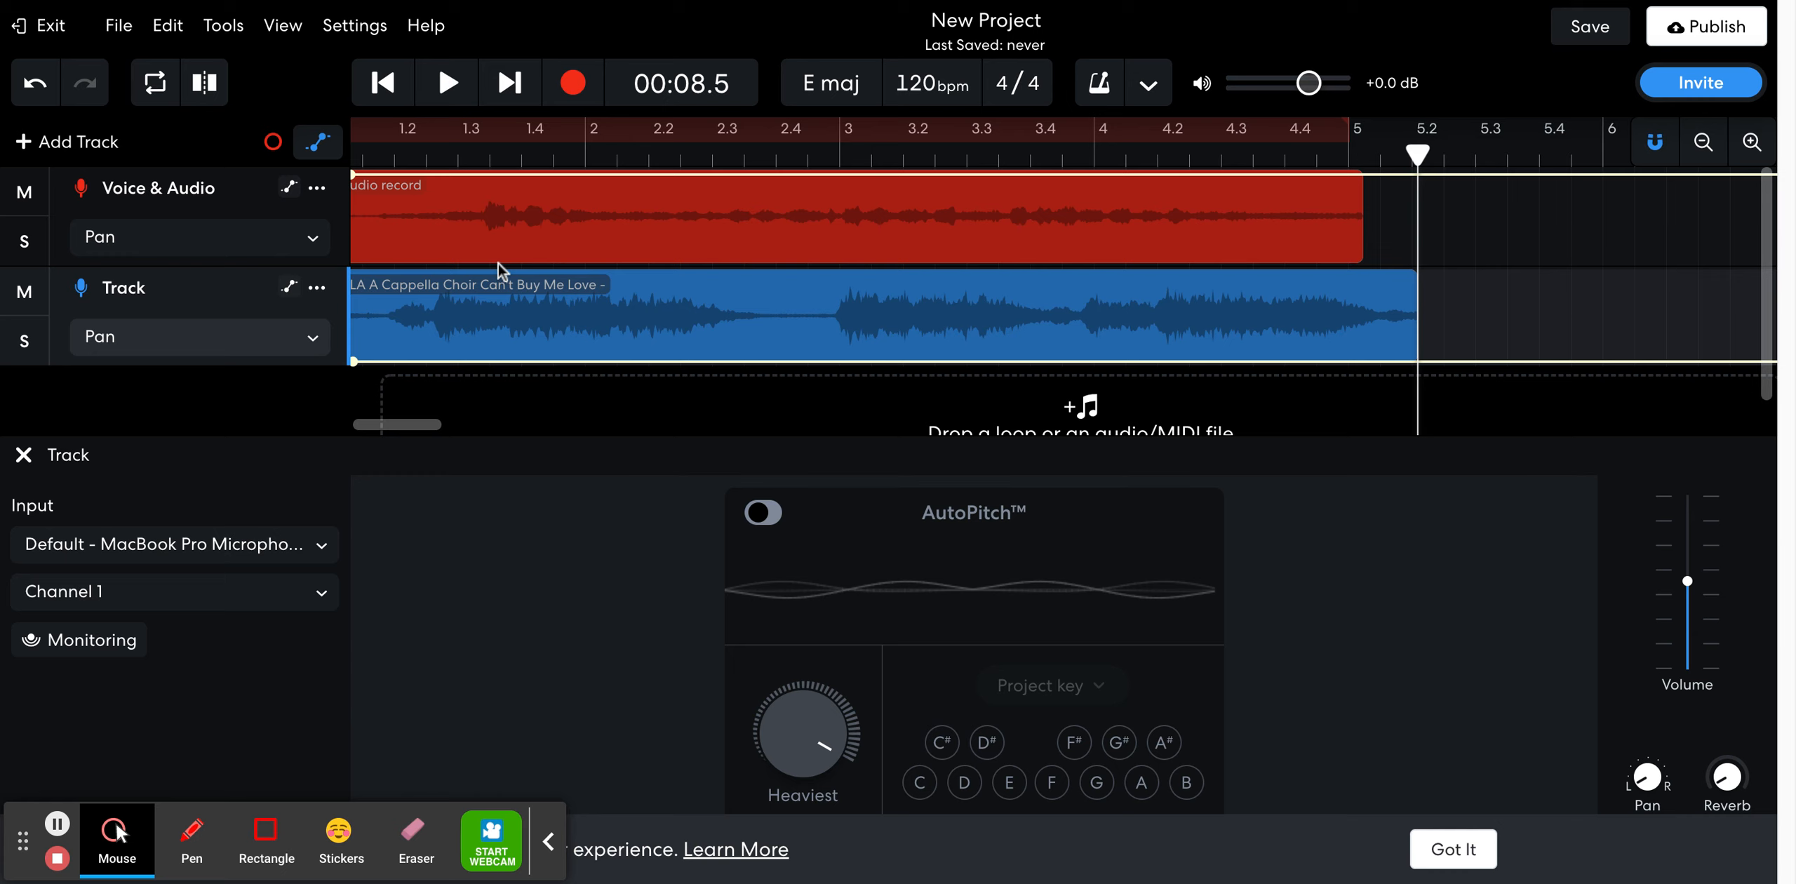
Download the project's mixdown as an MP3 at 320kbps, 44.1kHz, and close the download options
{"action": "left_click", "coordinate": [114, 28]}
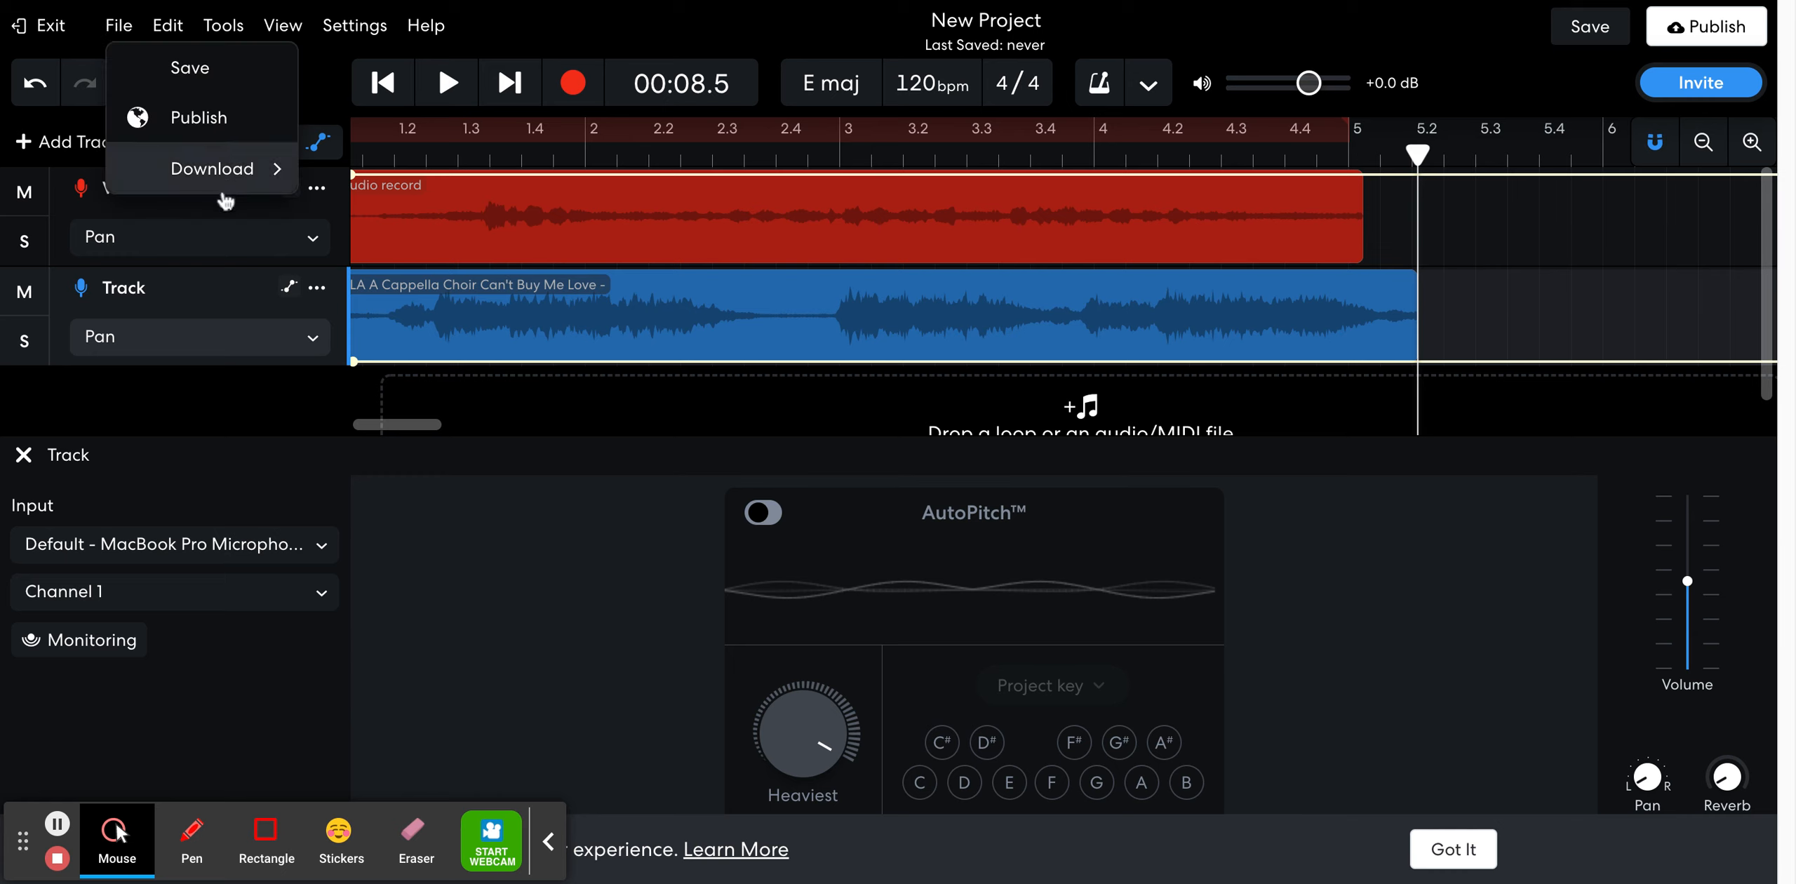
{"action": "mouse_move", "coordinate": [224, 172]}
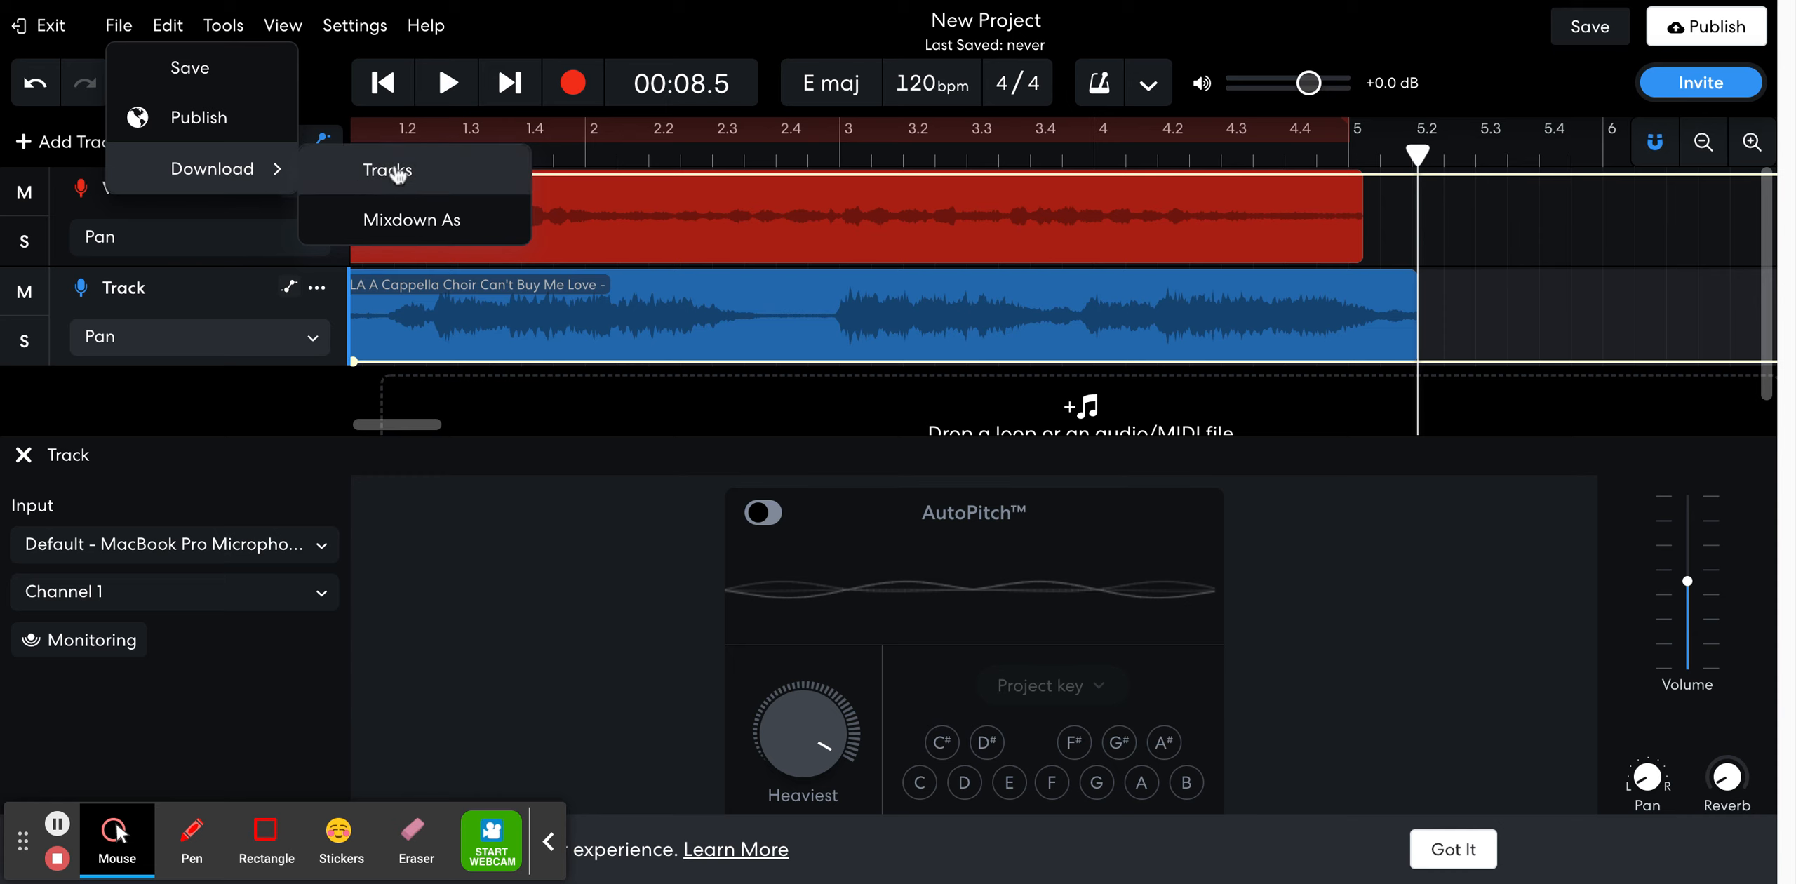
{"action": "left_click", "coordinate": [397, 223]}
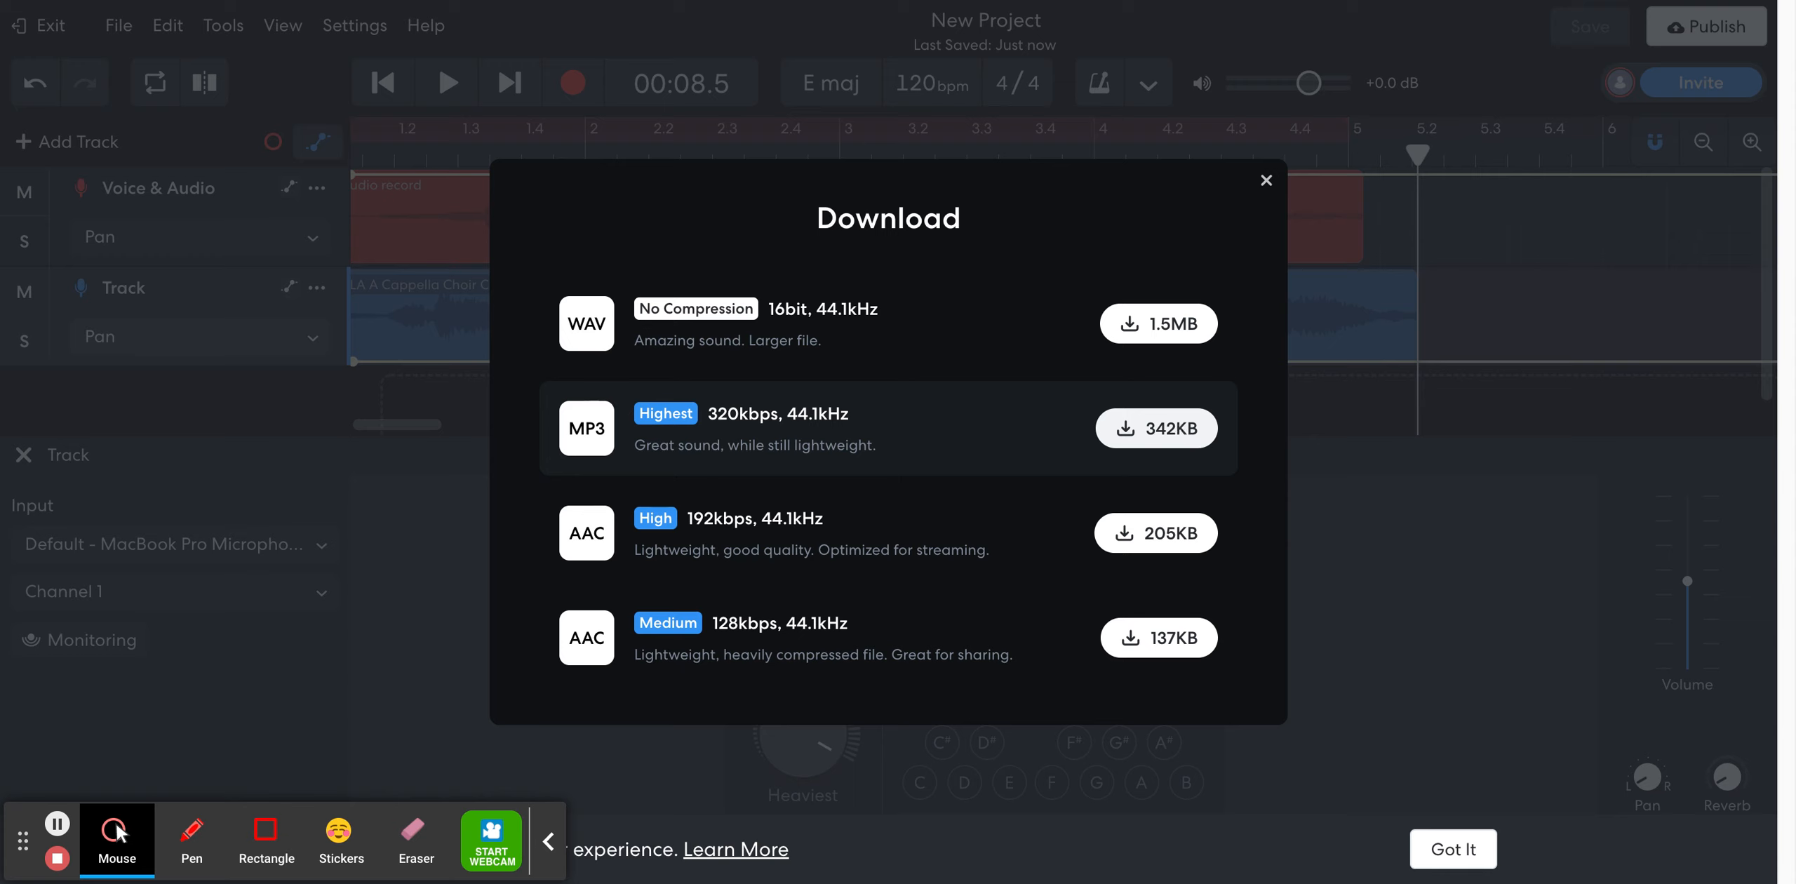
{"action": "left_click", "coordinate": [1156, 428]}
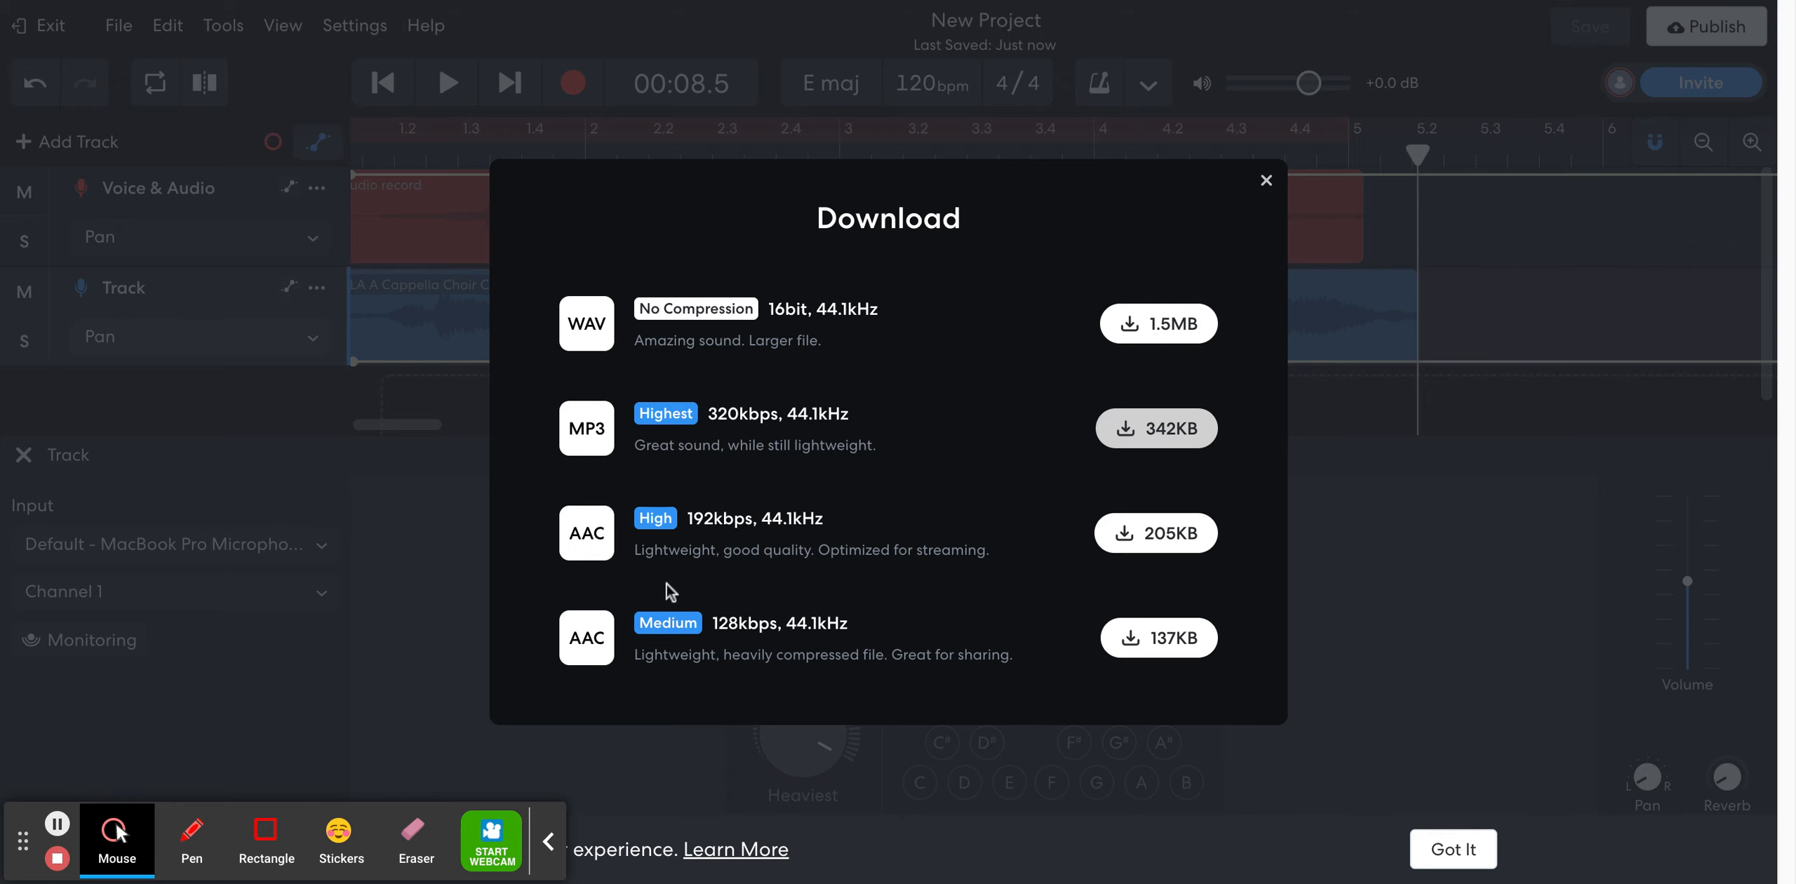
{"action": "left_click", "coordinate": [1266, 181]}
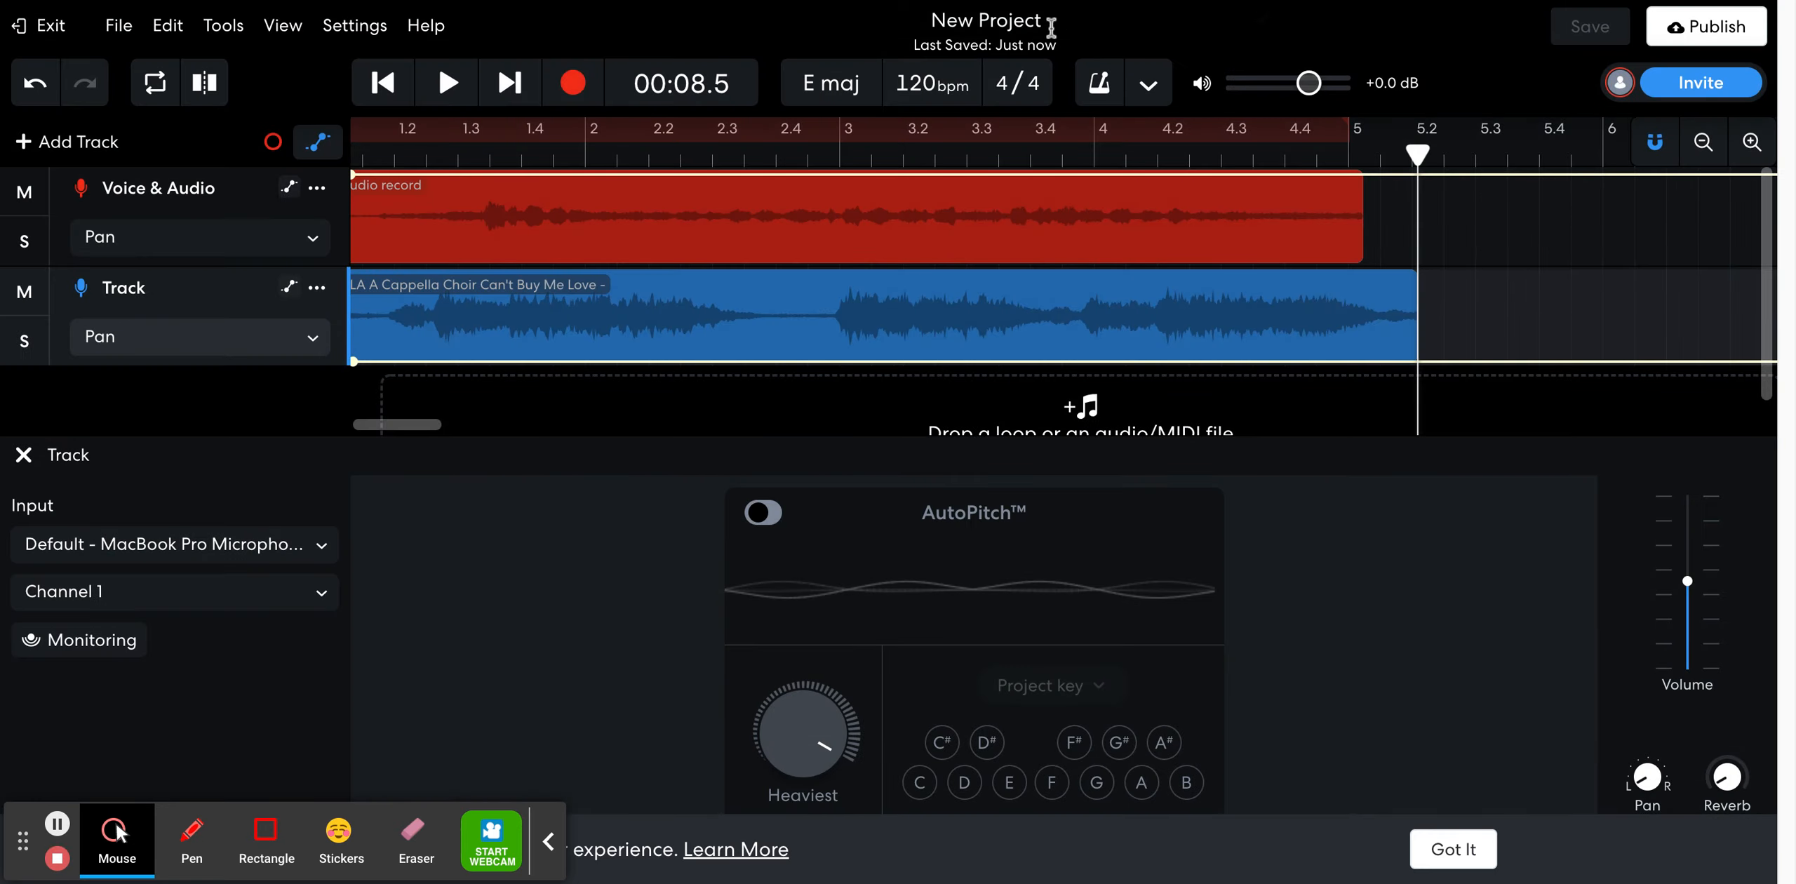
Rename the project to "Can't Buy Me Love" and save it
{"action": "double_click", "coordinate": [1008, 21]}
{"action": "left_click", "coordinate": [1008, 21]}
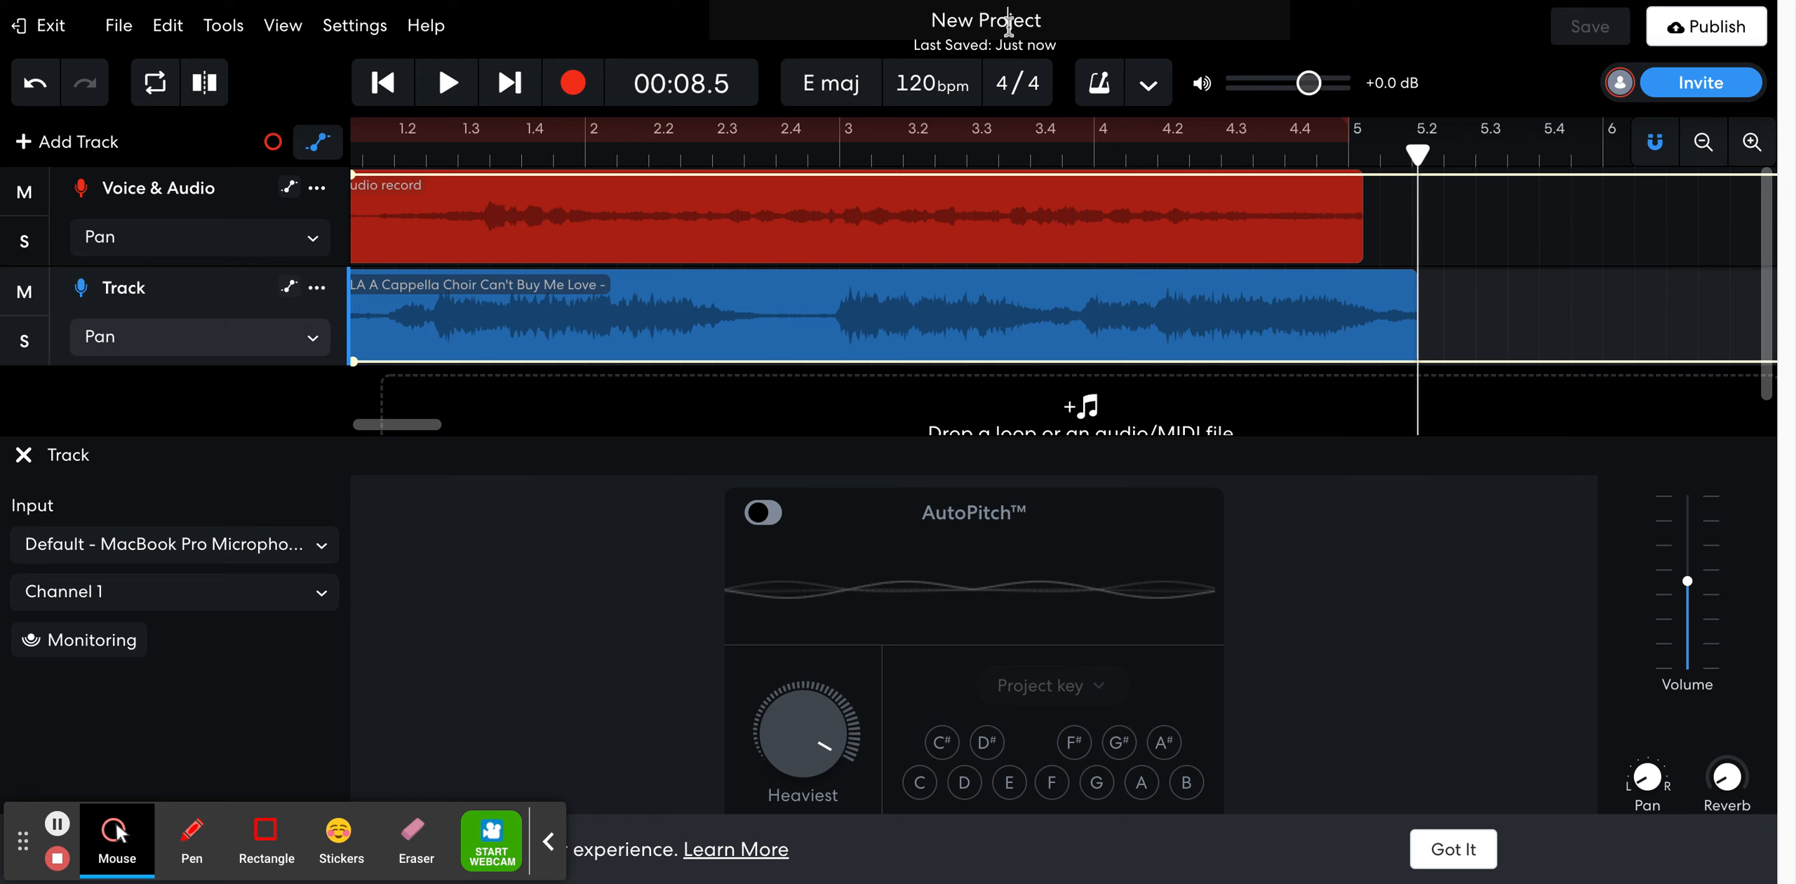
{"action": "key", "text": "BackSpace"}
{"action": "key", "text": "BackSpace"}
{"action": "key", "text": "BackSpace"}
{"action": "key", "text": "super+a"}
{"action": "key", "text": "BackSpace"}
{"action": "type", "text": "Can't Buy Me Love"}
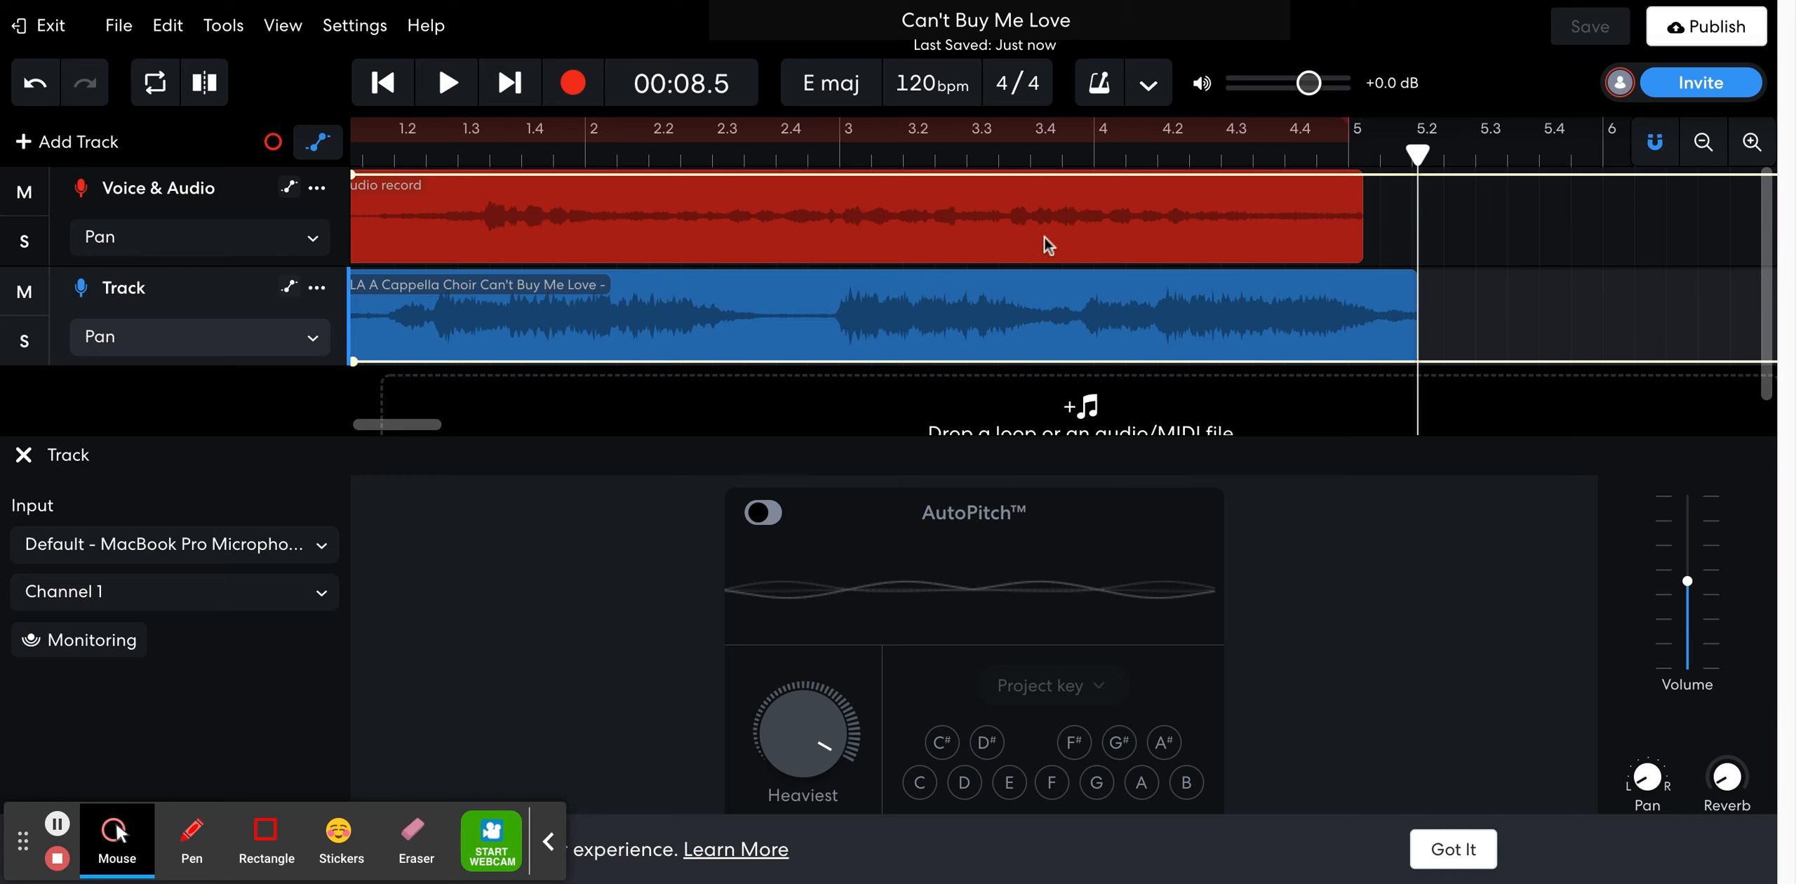
{"action": "left_click", "coordinate": [1459, 31]}
{"action": "left_click", "coordinate": [1305, 28]}
{"action": "left_click", "coordinate": [1596, 28]}
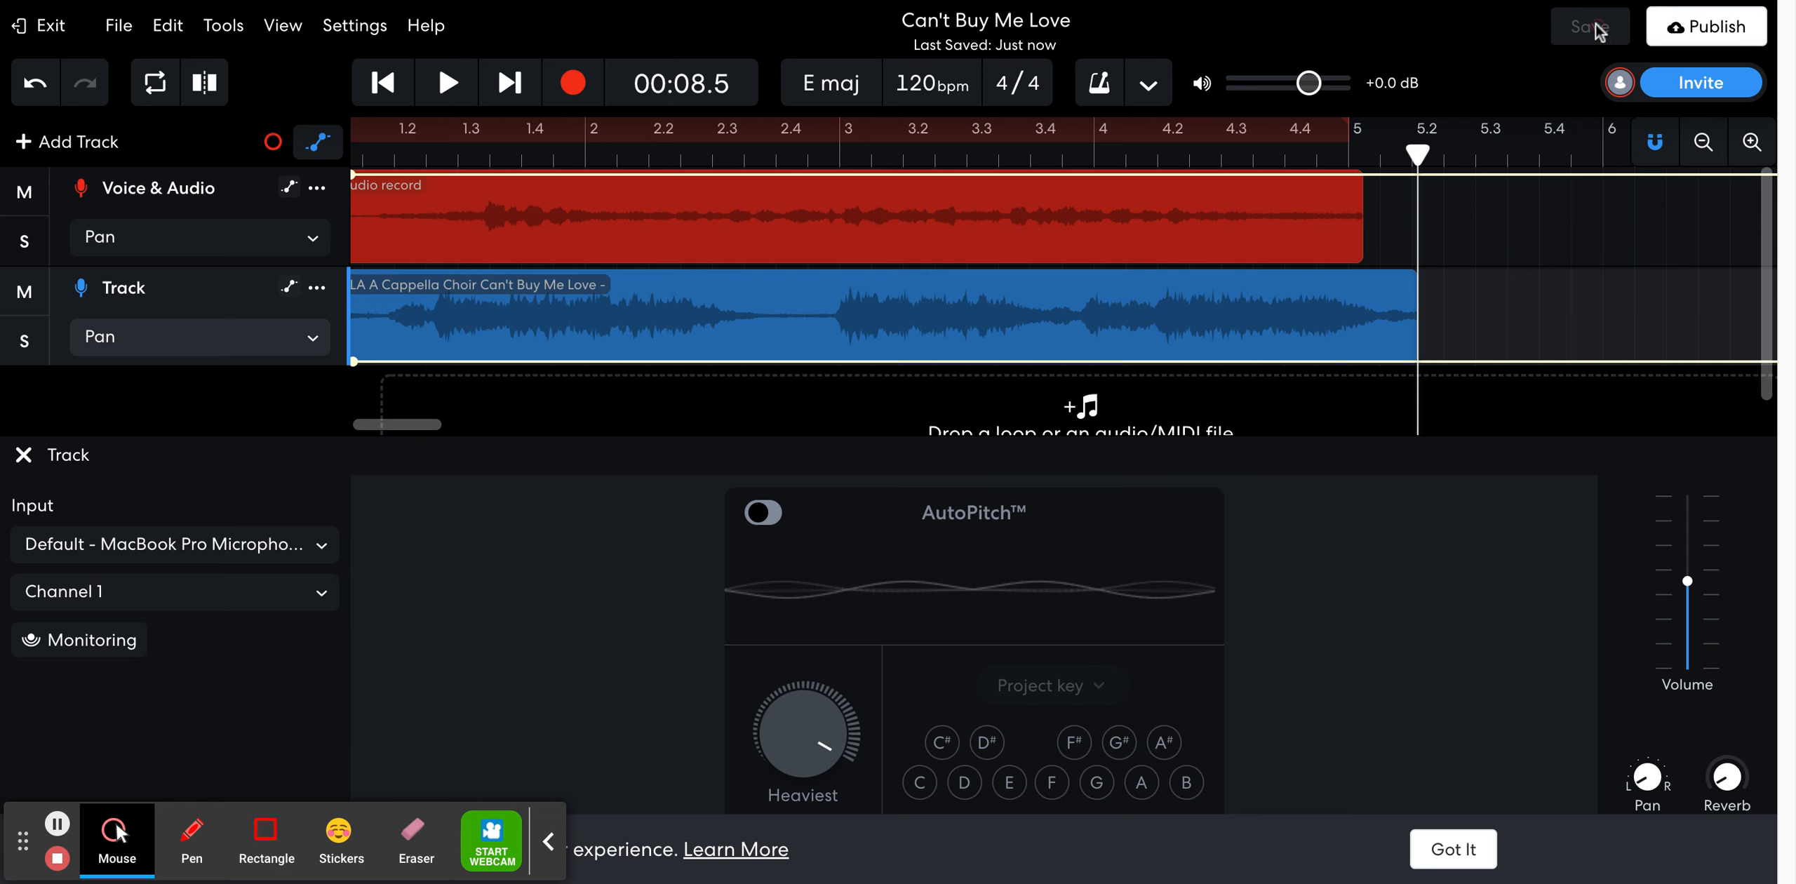